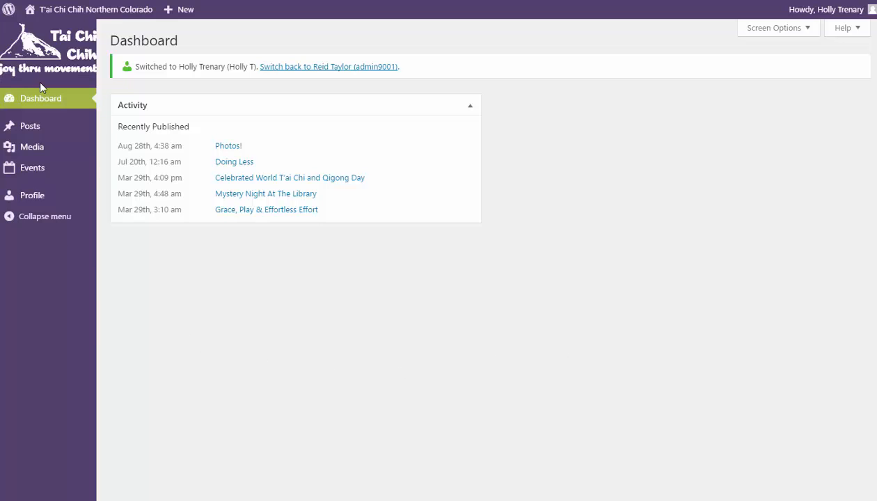
Bring up the Events flyout submenu in the Dashboard's left admin menu
{"action": "mouse_move", "coordinate": [42, 172]}
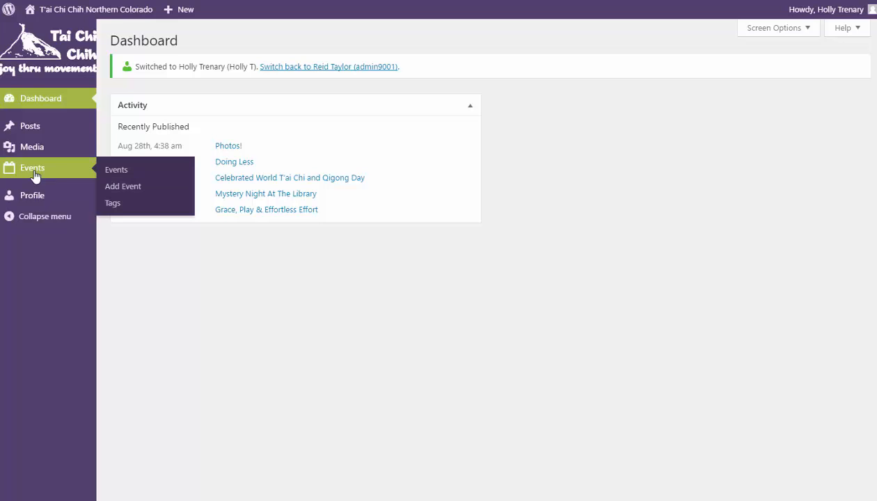
Add a new event titled 'Continuing With' the instructor's name, then '- Loveland'
{"action": "left_click", "coordinate": [136, 193]}
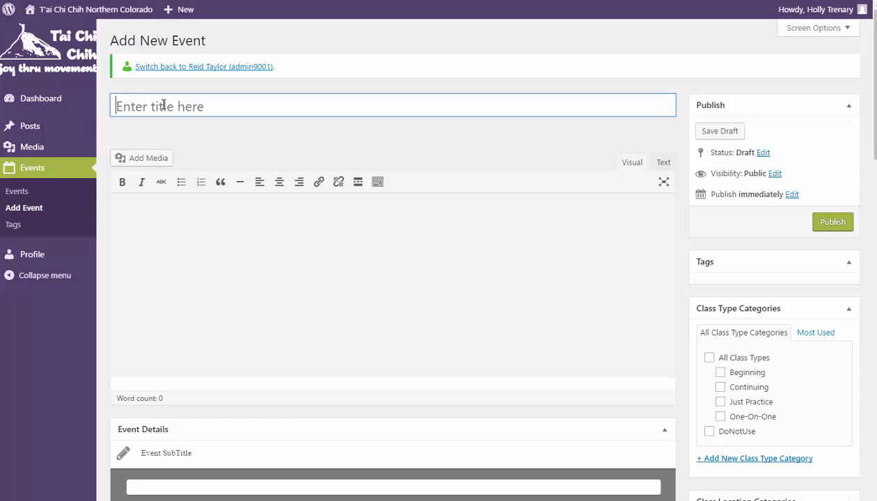
{"action": "type", "text": "Continuing"}
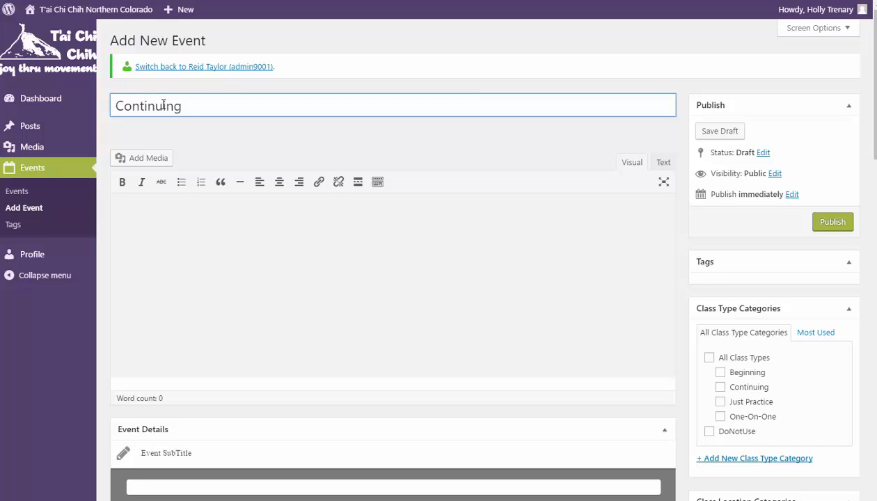
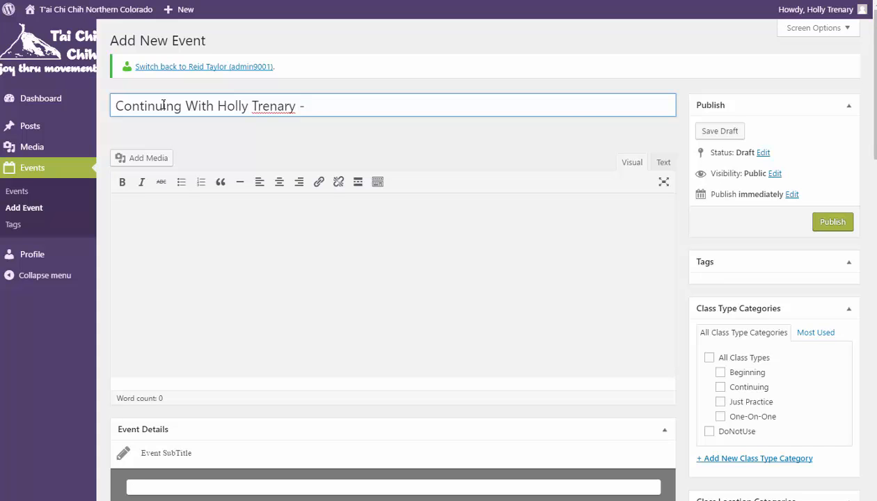
{"action": "type", "text": "Loveland"}
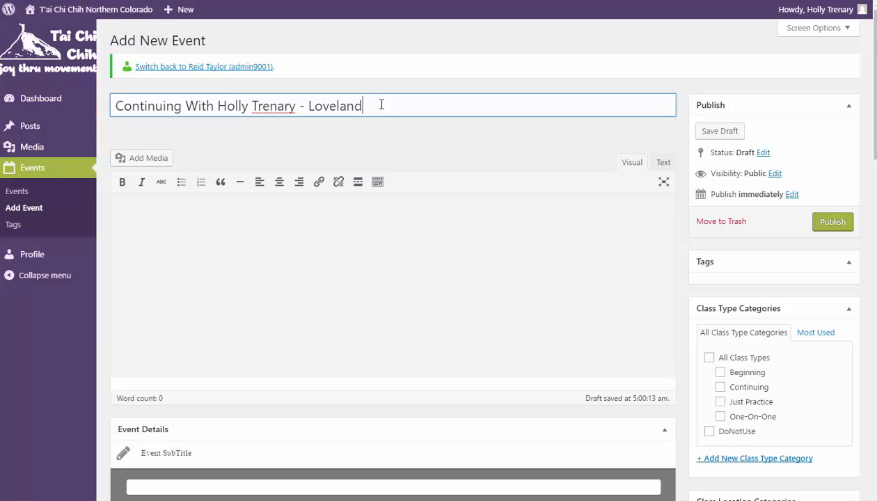
{"action": "left_click", "coordinate": [161, 243]}
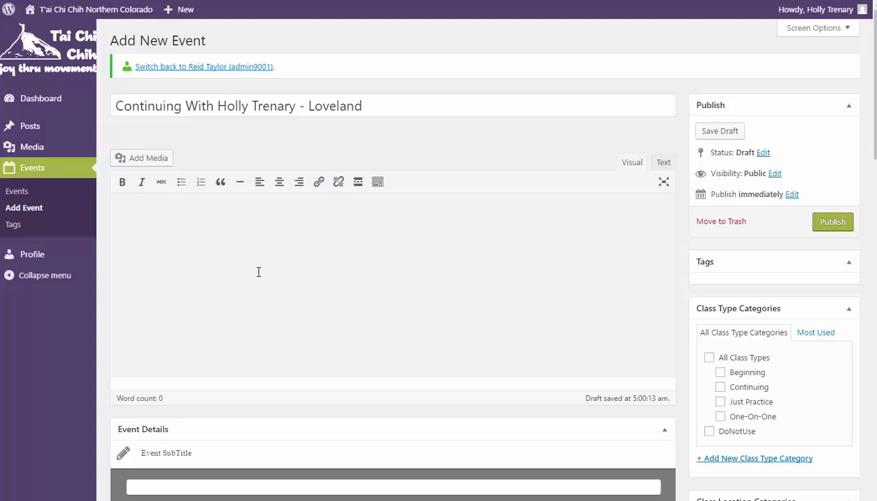
Write the description 'Put your class details in this box', correcting the 'thos' typo
{"action": "type", "text": "Put your class details in"}
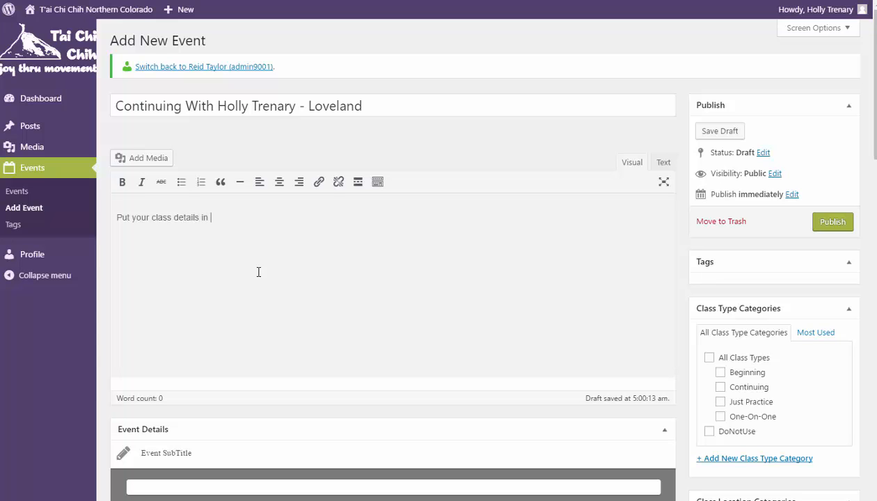
{"action": "type", "text": " thos "}
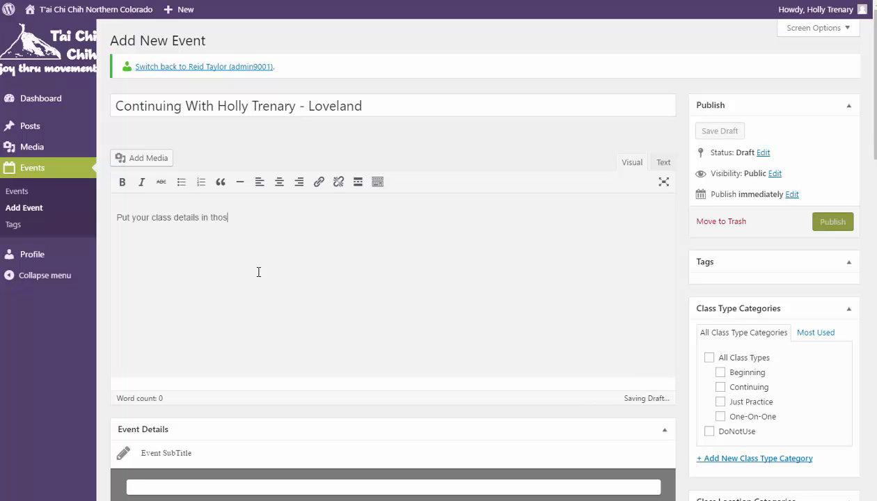
{"action": "type", "text": "box"}
{"action": "key", "text": "Return"}
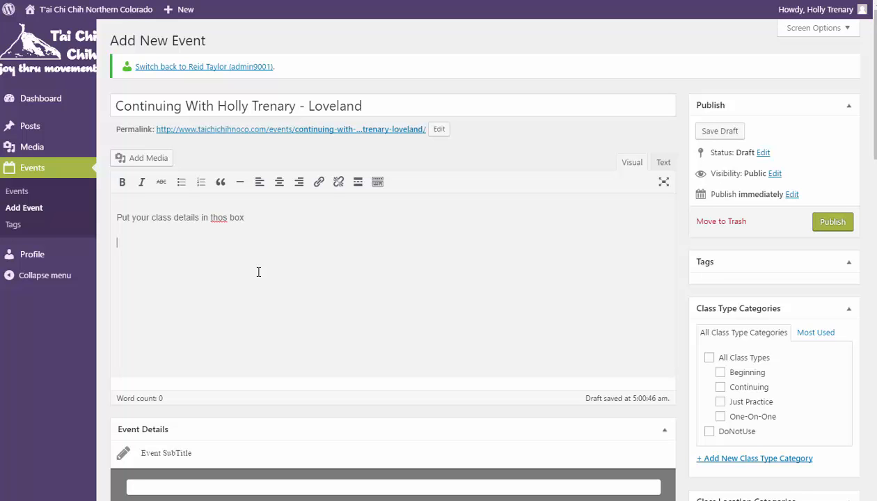
{"action": "right_click", "coordinate": [218, 218]}
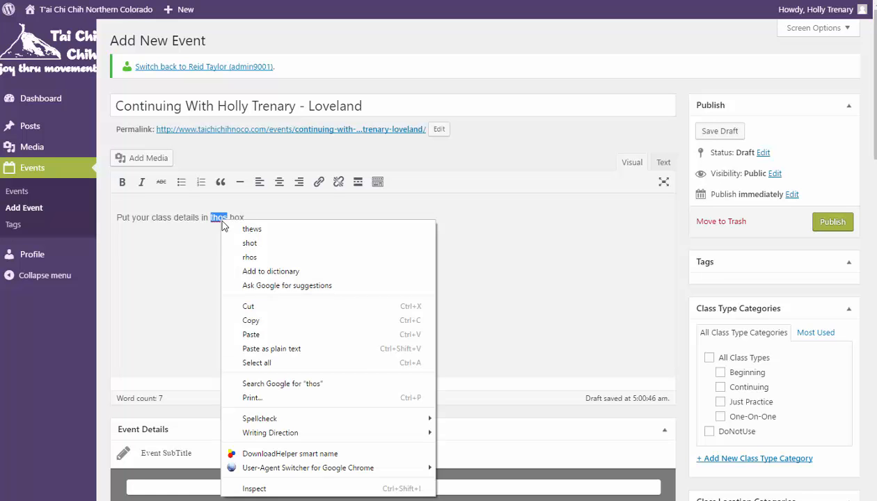
{"action": "left_click", "coordinate": [225, 216]}
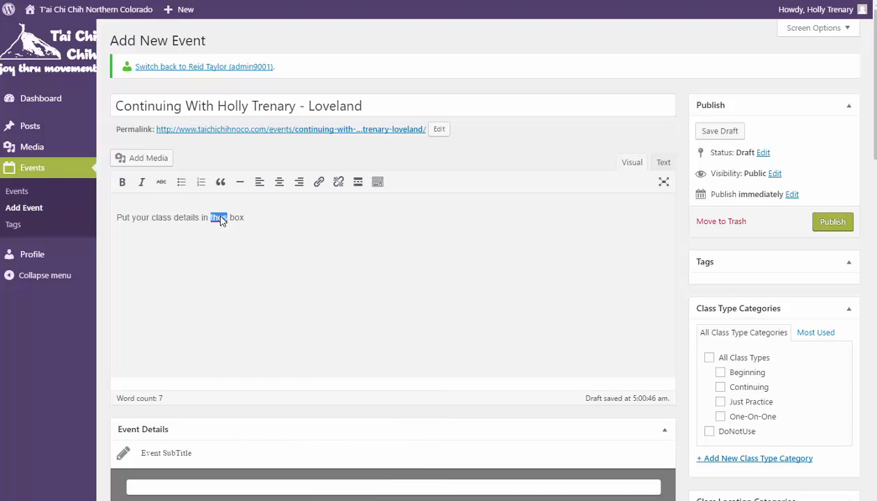
{"action": "left_click", "coordinate": [219, 218]}
{"action": "key", "text": "BackSpace"}
{"action": "type", "text": "i"}
Enter 'Sundays October 2 - October 16' in the Event SubTitle field
{"action": "scroll", "coordinate": [215, 368], "scroll_direction": "down", "scroll_amount": 2}
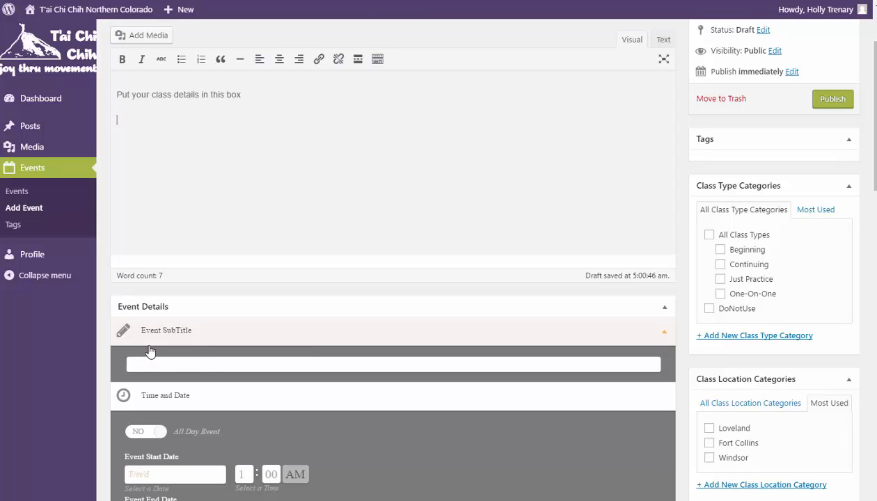
{"action": "scroll", "coordinate": [199, 350], "scroll_direction": "down", "scroll_amount": 1}
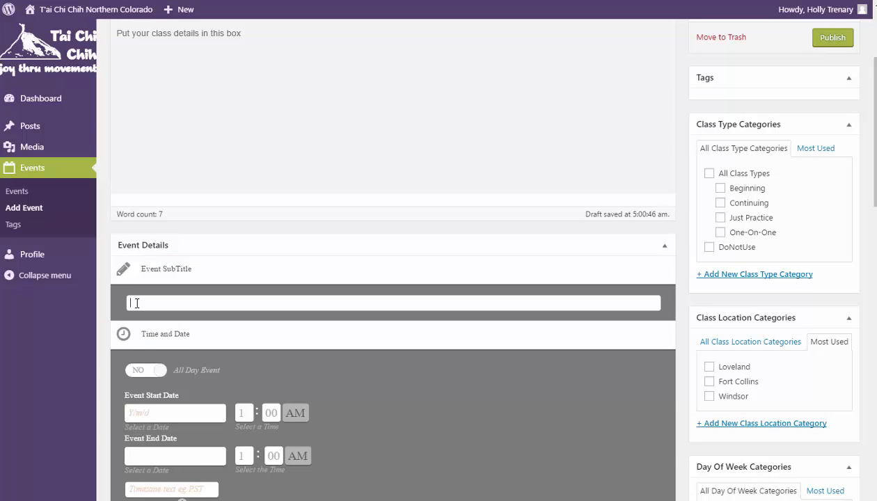
{"action": "type", "text": "Sundays October 2 - October 16"}
Set start and end to 2016/10/02, 7:00 to 8:00 AM, and toggle Repeating event
{"action": "left_click", "coordinate": [175, 418]}
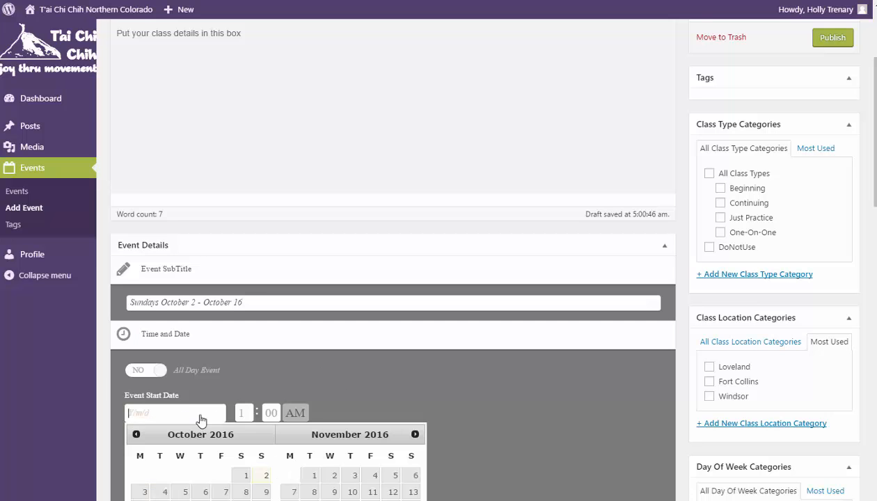
{"action": "left_click", "coordinate": [265, 478]}
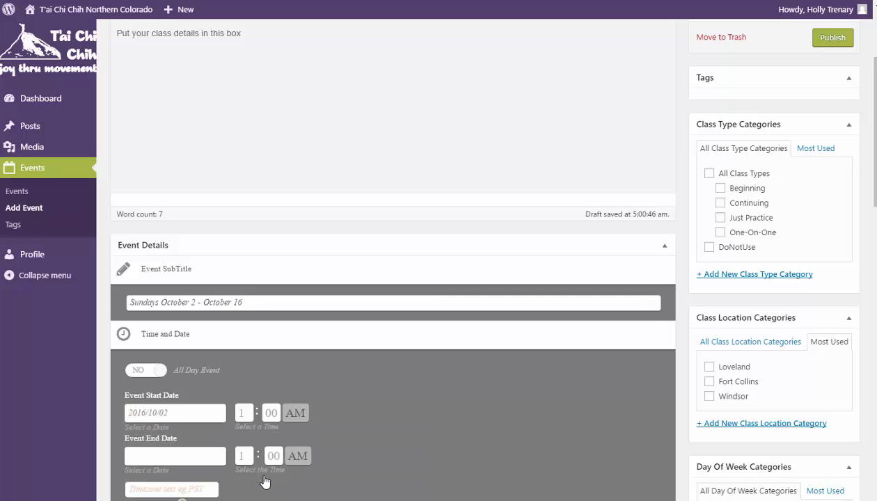
{"action": "left_click", "coordinate": [213, 459]}
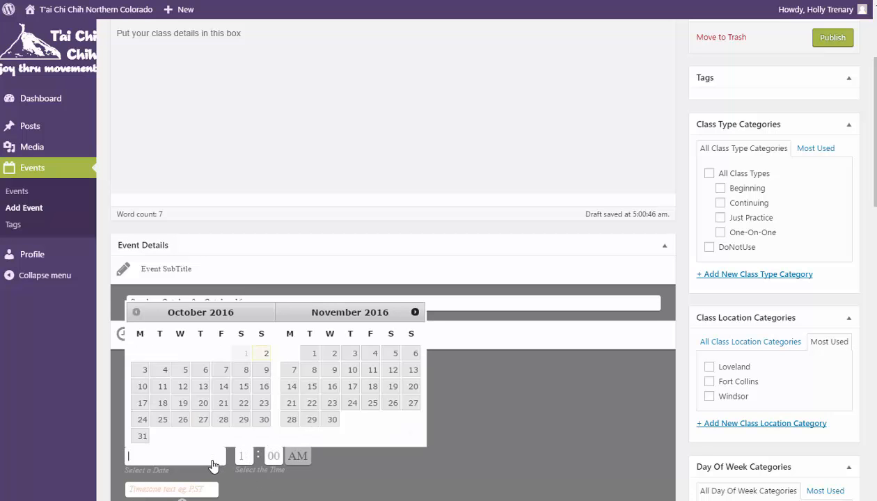
{"action": "left_click", "coordinate": [266, 353]}
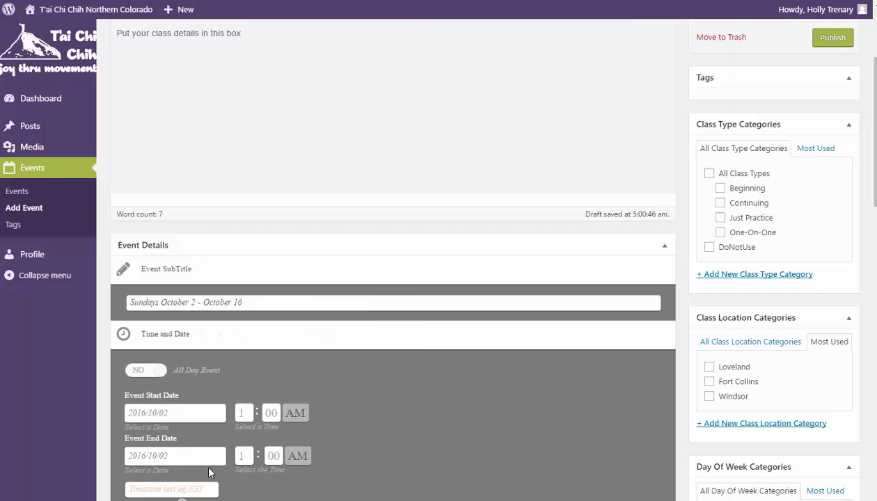
{"action": "left_click", "coordinate": [243, 414]}
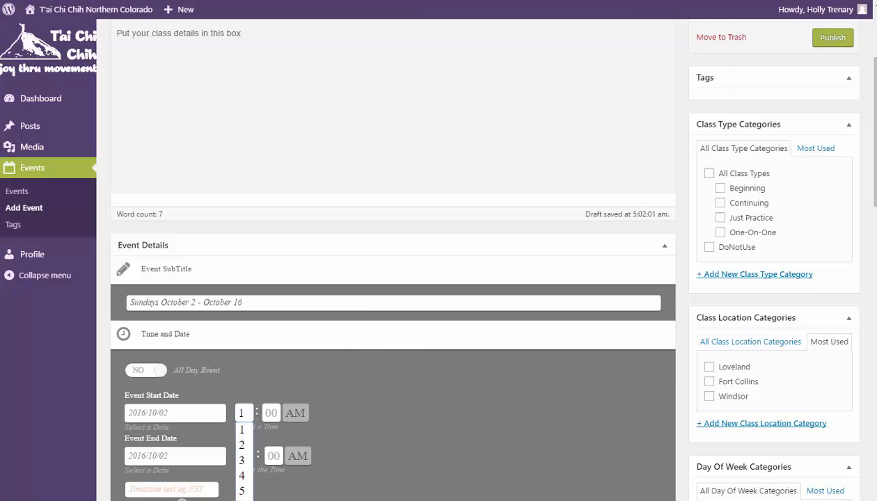
{"action": "left_click", "coordinate": [239, 481]}
{"action": "left_click", "coordinate": [244, 460]}
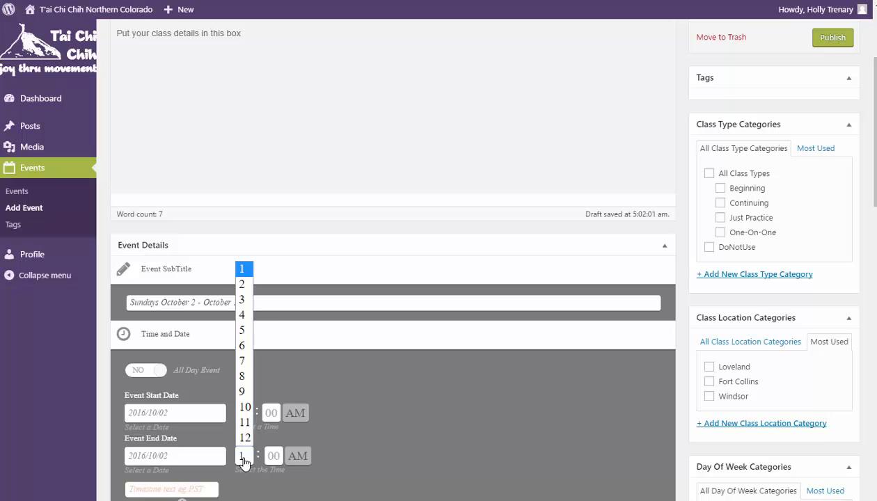
{"action": "key", "text": "8"}
{"action": "left_click", "coordinate": [376, 465]}
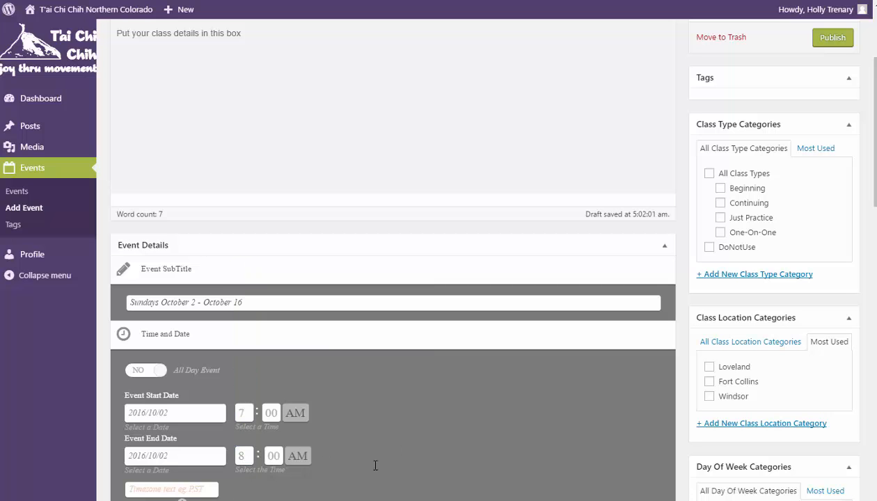
{"action": "scroll", "coordinate": [343, 493], "scroll_direction": "down", "scroll_amount": 3}
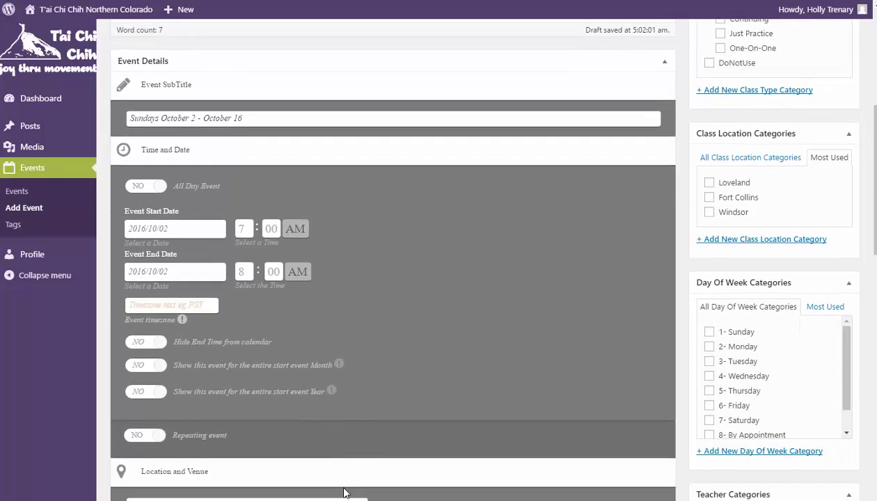
{"action": "left_click", "coordinate": [136, 438]}
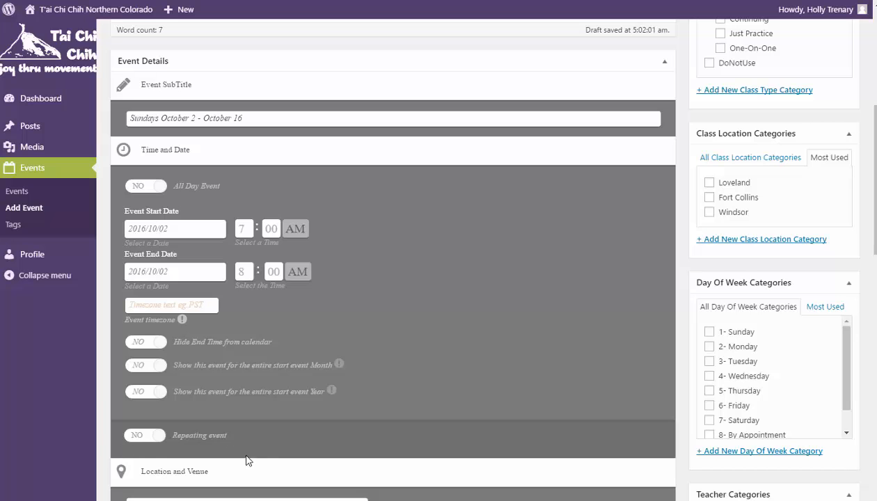
{"action": "scroll", "coordinate": [327, 449], "scroll_direction": "down", "scroll_amount": 4}
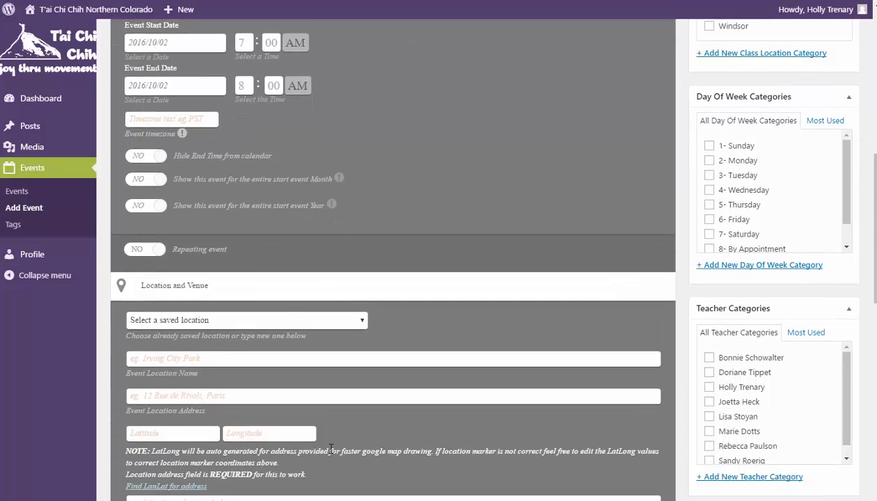
{"action": "scroll", "coordinate": [331, 449], "scroll_direction": "down", "scroll_amount": 2}
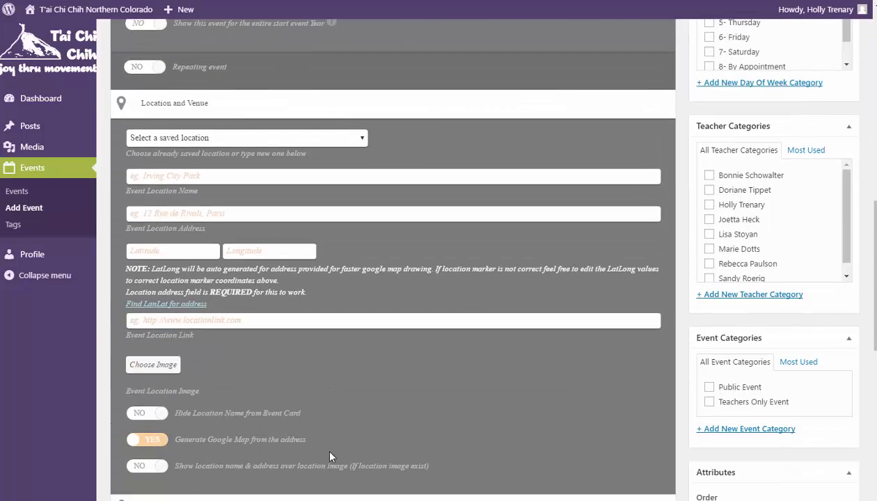
{"action": "scroll", "coordinate": [330, 457], "scroll_direction": "down", "scroll_amount": 5}
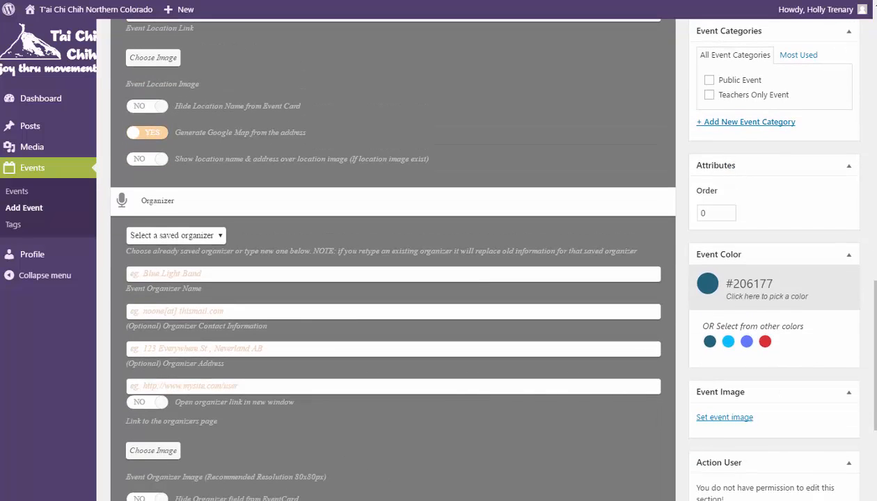
{"action": "scroll", "coordinate": [393, 279], "scroll_direction": "down", "scroll_amount": 3}
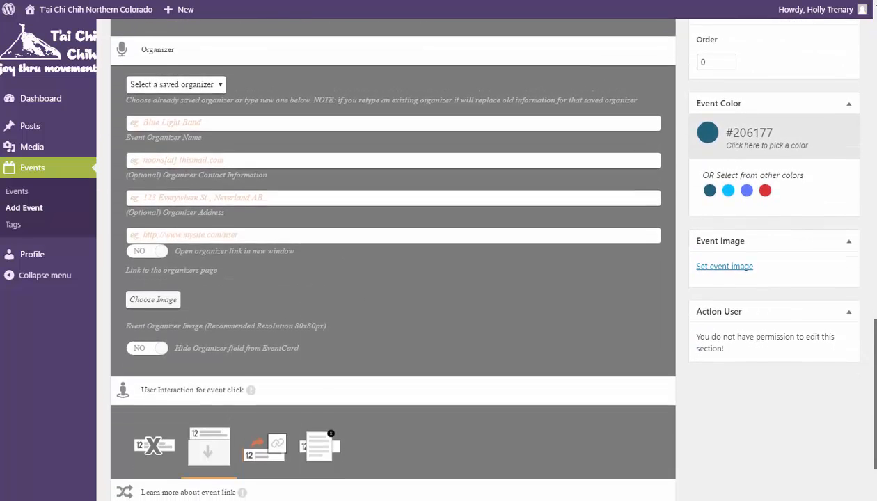
{"action": "scroll", "coordinate": [392, 278], "scroll_direction": "down", "scroll_amount": 1}
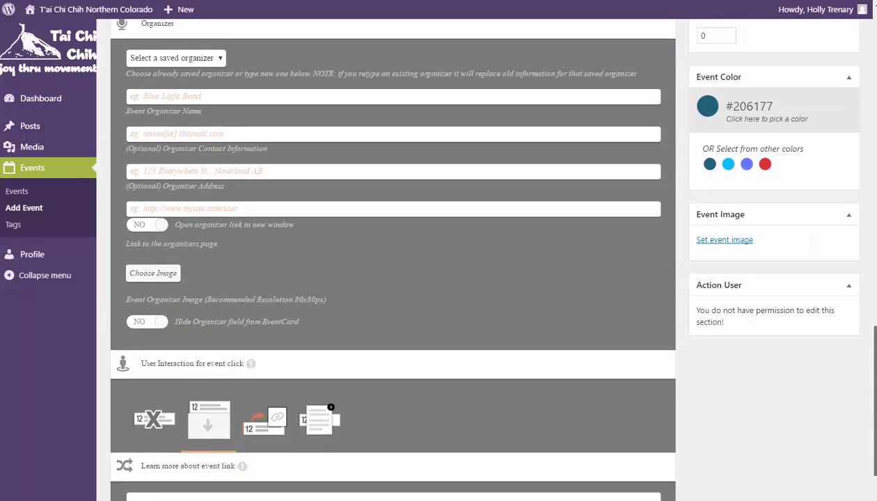
{"action": "scroll", "coordinate": [870, 401], "scroll_direction": "up", "scroll_amount": 15}
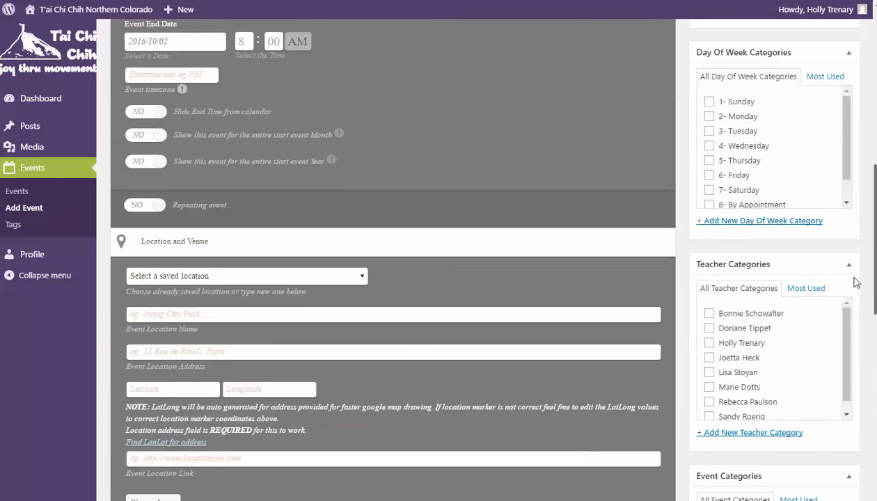
{"action": "scroll", "coordinate": [855, 194], "scroll_direction": "up", "scroll_amount": 2}
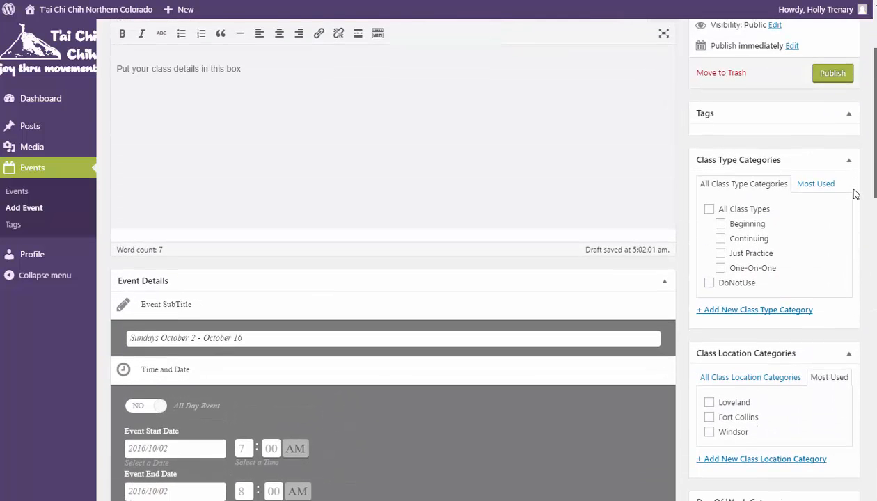
{"action": "scroll", "coordinate": [854, 195], "scroll_direction": "down", "scroll_amount": 1}
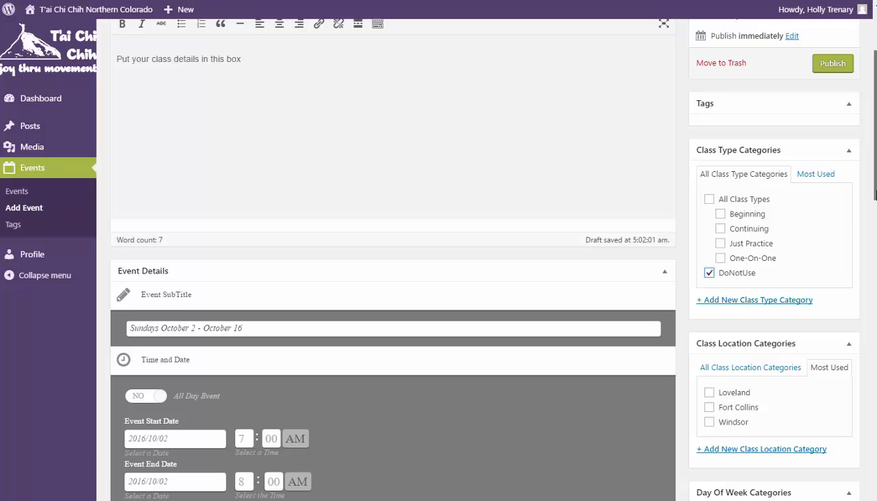
Tick the Loveland location, 1- Sunday weekday, and the instructor's teacher category
{"action": "left_click_drag", "start_coordinate": [876, 195], "coordinate": [876, 258]}
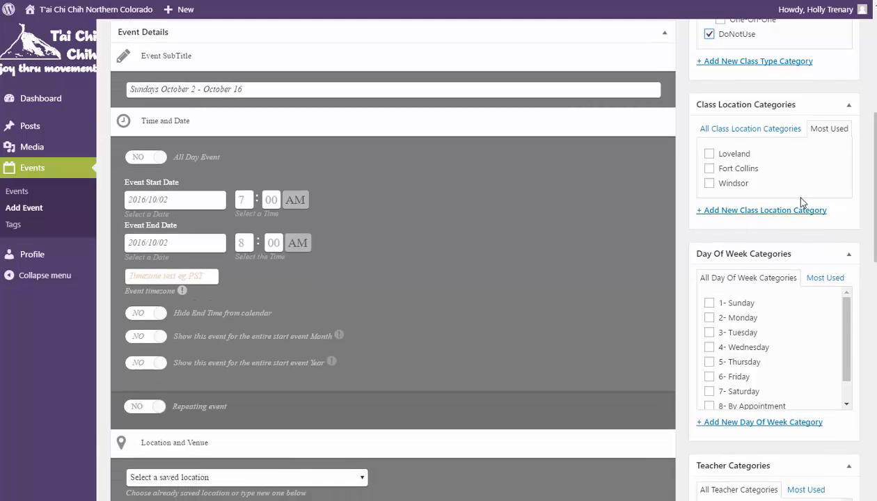
{"action": "left_click", "coordinate": [708, 154]}
{"action": "left_click", "coordinate": [709, 304]}
{"action": "key", "text": "space"}
{"action": "scroll", "coordinate": [485, 256], "scroll_direction": "down", "scroll_amount": 4}
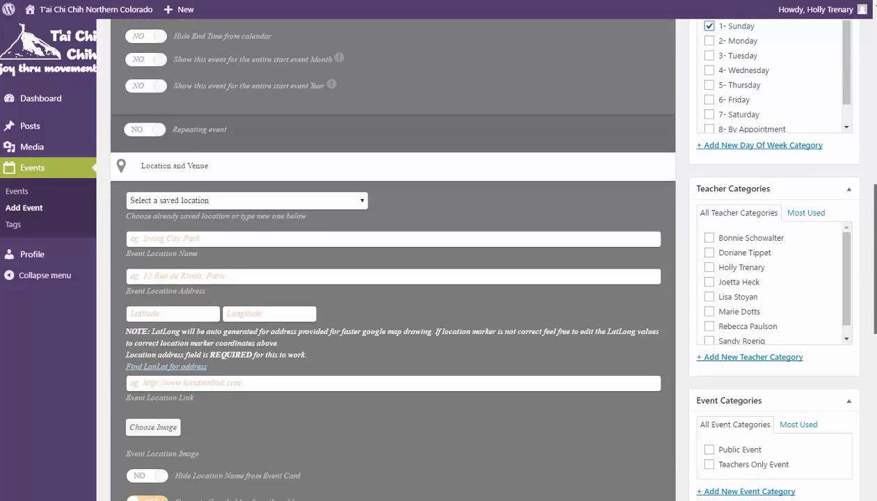
{"action": "left_click_drag", "start_coordinate": [875, 299], "coordinate": [875, 308]}
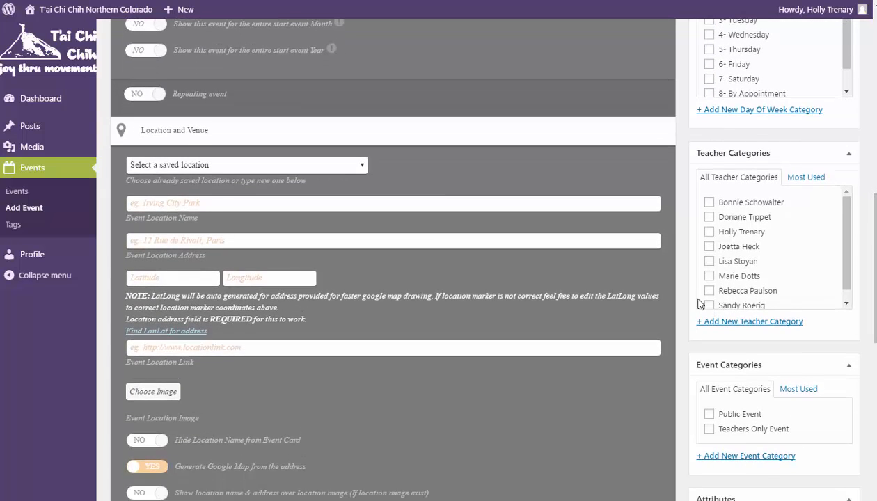
{"action": "left_click", "coordinate": [709, 232]}
{"action": "left_click_drag", "start_coordinate": [875, 268], "coordinate": [875, 307]}
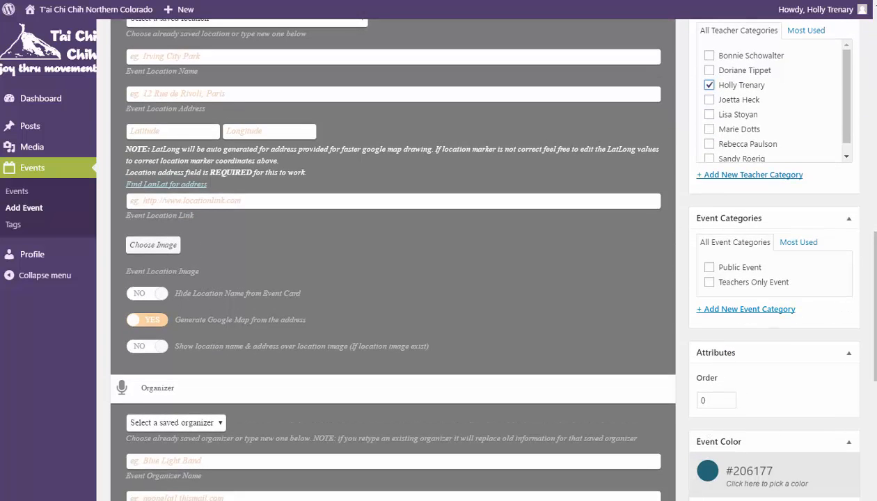
{"action": "scroll", "coordinate": [393, 278], "scroll_direction": "down", "scroll_amount": 5}
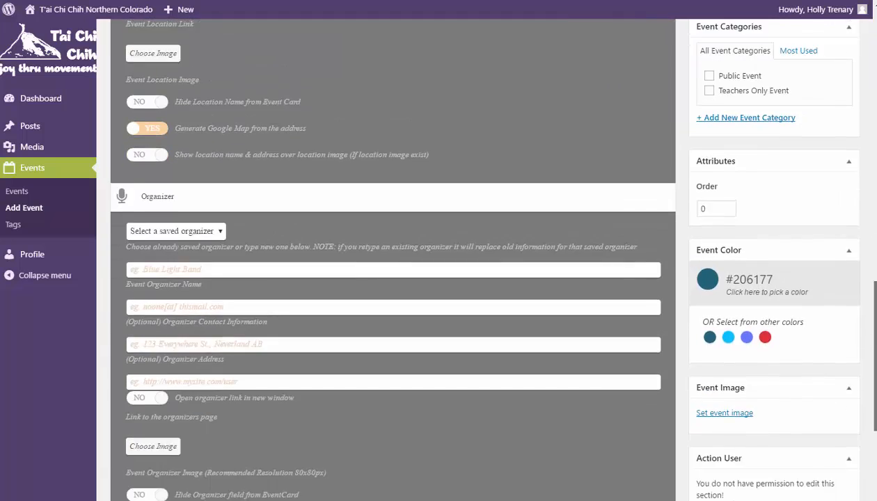
{"action": "scroll", "coordinate": [394, 258], "scroll_direction": "down", "scroll_amount": 3}
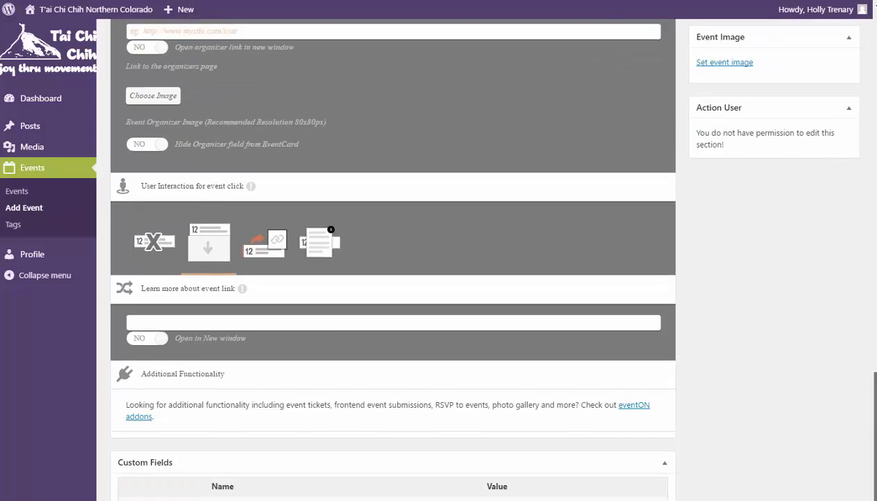
{"action": "scroll", "coordinate": [393, 258], "scroll_direction": "up", "scroll_amount": 1}
{"action": "scroll", "coordinate": [873, 464], "scroll_direction": "down", "scroll_amount": 2}
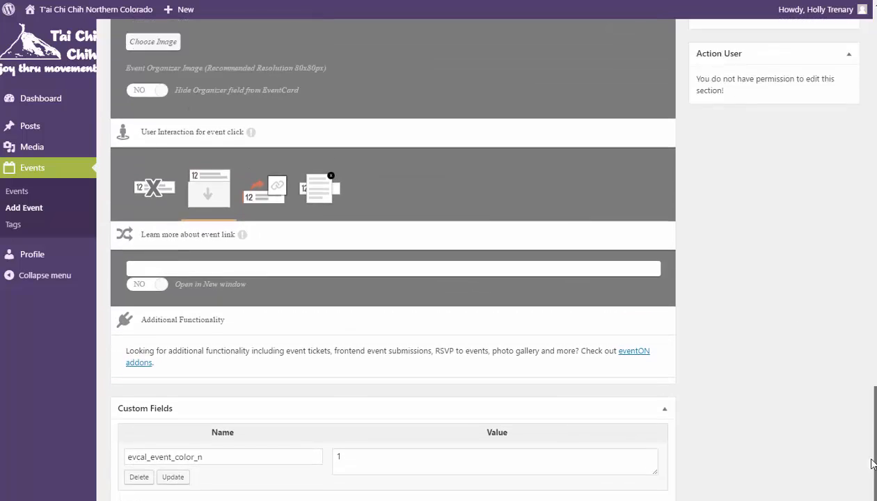
{"action": "left_click_drag", "start_coordinate": [873, 464], "coordinate": [869, 196]}
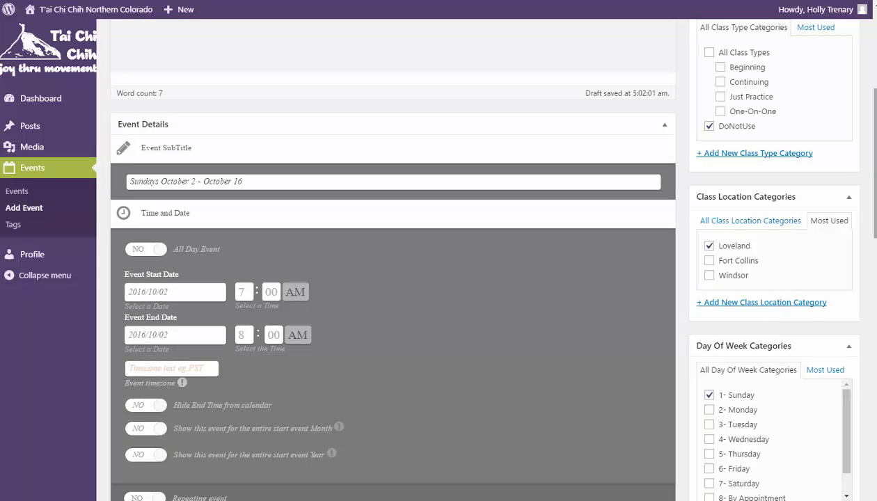
{"action": "left_click_drag", "start_coordinate": [873, 182], "coordinate": [873, 123]}
{"action": "scroll", "coordinate": [766, 237], "scroll_direction": "down", "scroll_amount": 1}
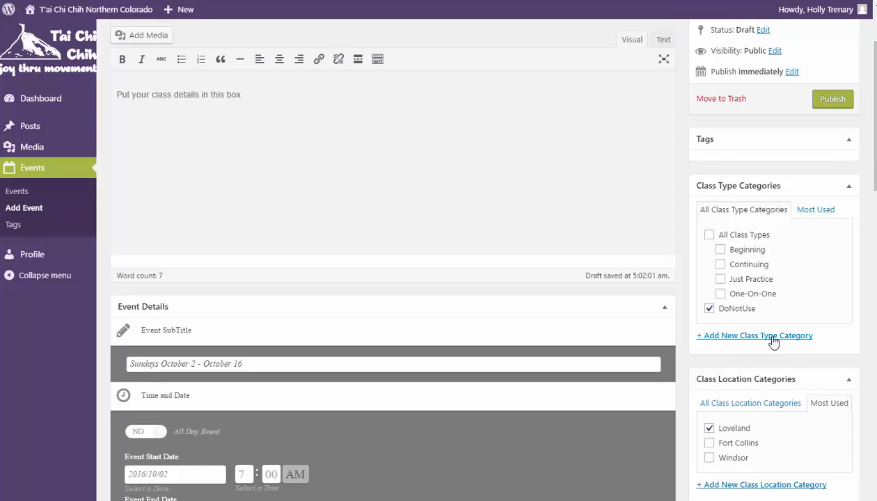
{"action": "left_click_drag", "start_coordinate": [875, 152], "coordinate": [876, 172]}
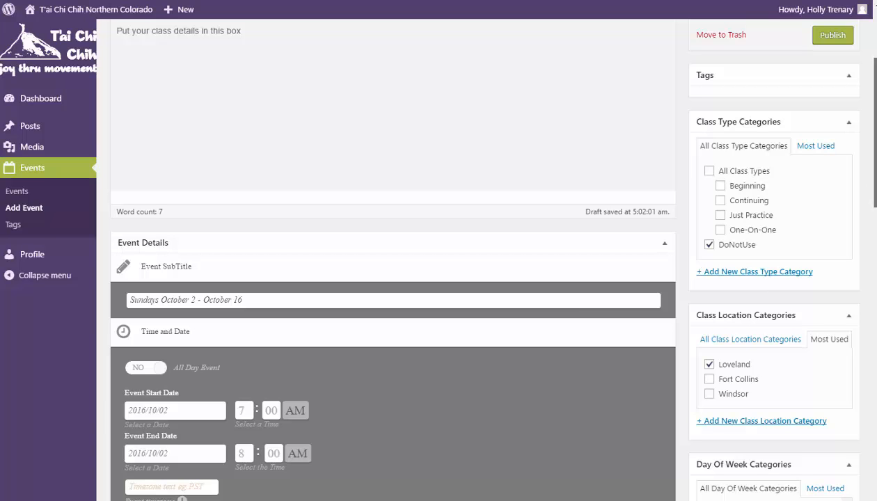
{"action": "scroll", "coordinate": [875, 228], "scroll_direction": "down", "scroll_amount": 2}
{"action": "mouse_move", "coordinate": [875, 228]}
{"action": "left_mouse_down"}
{"action": "mouse_move", "coordinate": [869, 257]}
{"action": "mouse_move", "coordinate": [870, 221]}
{"action": "left_mouse_up"}
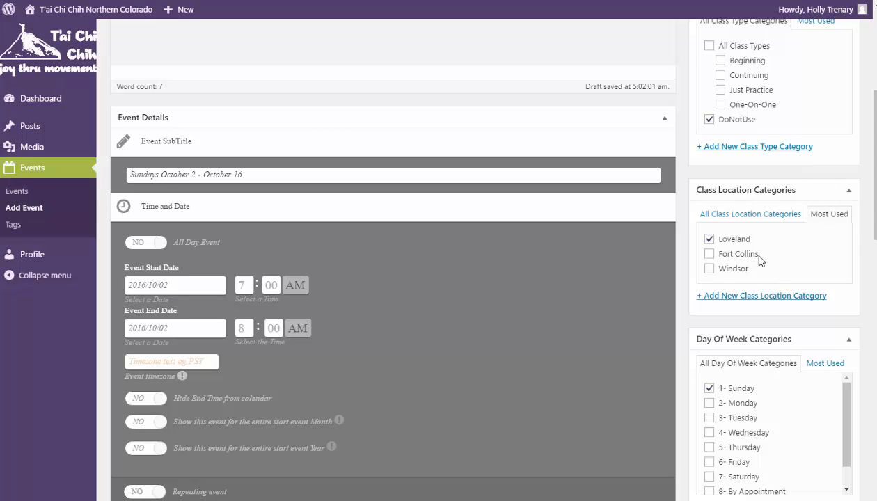
{"action": "left_click_drag", "start_coordinate": [875, 212], "coordinate": [875, 288]}
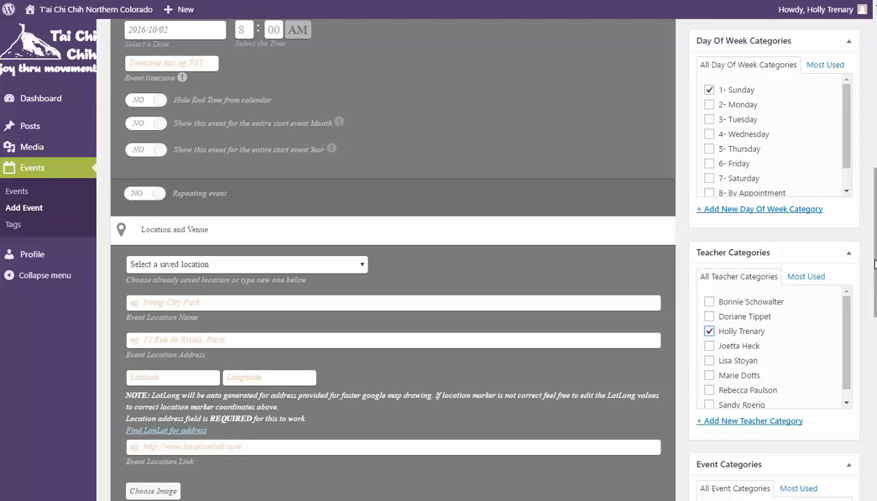
{"action": "scroll", "coordinate": [392, 256], "scroll_direction": "down", "scroll_amount": 4}
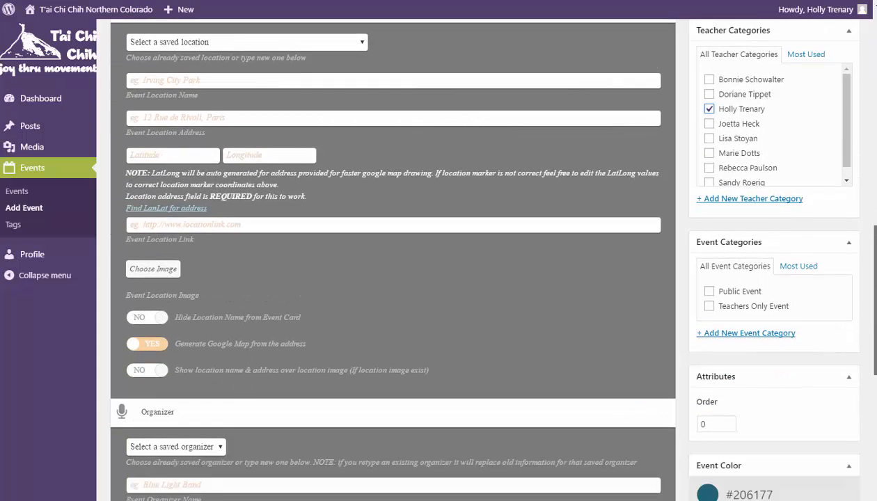
{"action": "scroll", "coordinate": [391, 256], "scroll_direction": "down", "scroll_amount": 5}
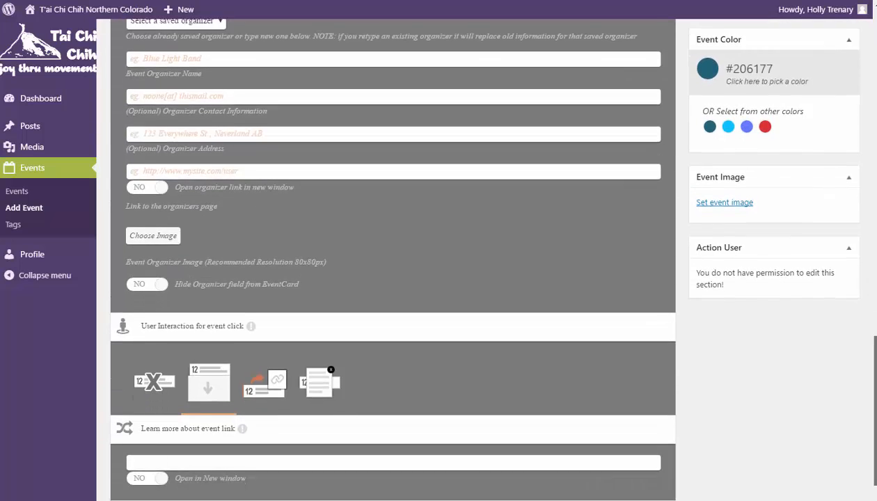
{"action": "left_click_drag", "start_coordinate": [874, 432], "coordinate": [874, 309]}
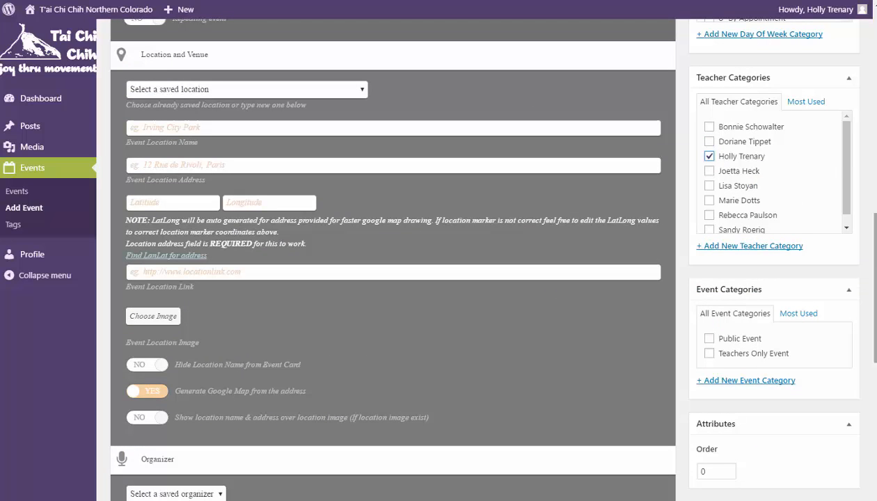
{"action": "scroll", "coordinate": [486, 256], "scroll_direction": "down", "scroll_amount": 2}
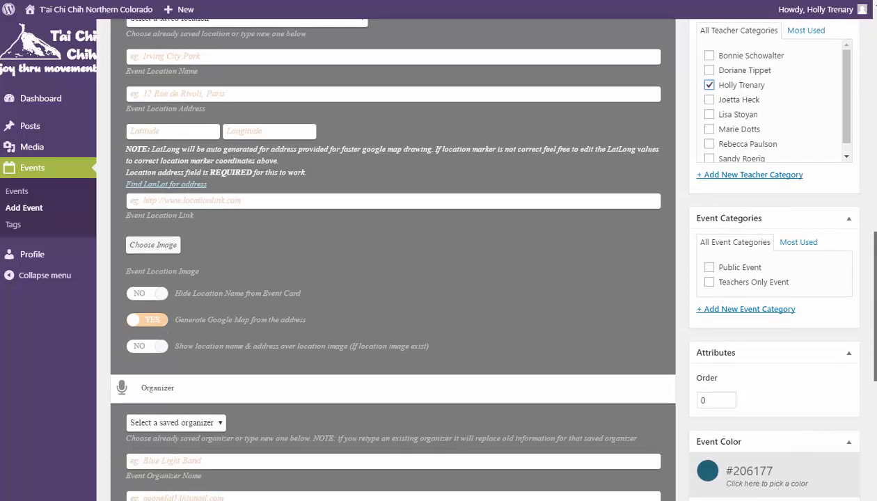
{"action": "scroll", "coordinate": [874, 393], "scroll_direction": "down", "scroll_amount": 5}
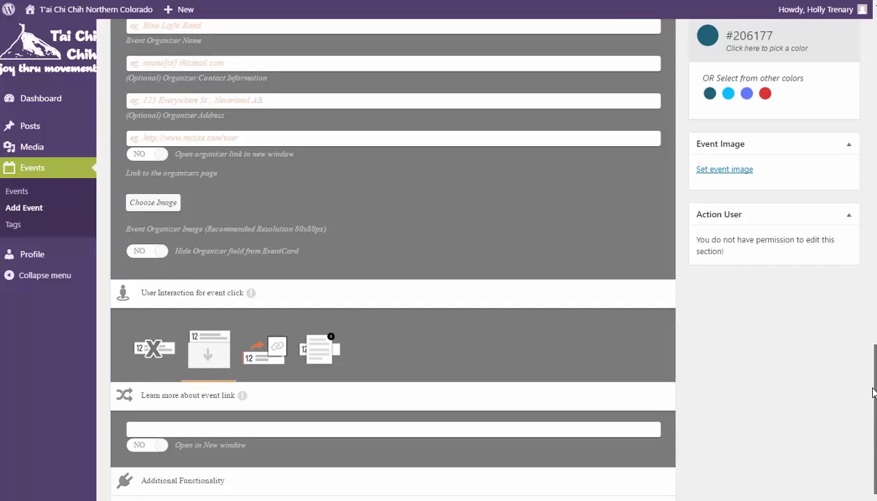
{"action": "scroll", "coordinate": [874, 386], "scroll_direction": "up", "scroll_amount": 15}
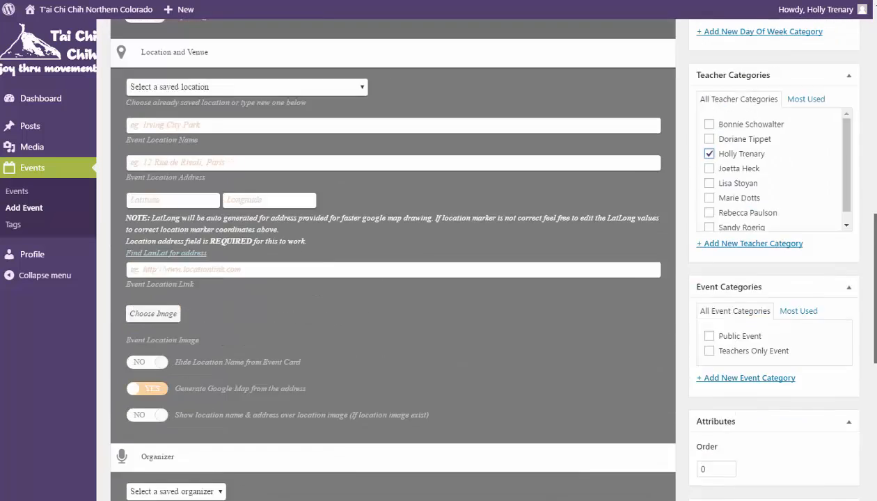
{"action": "scroll", "coordinate": [486, 257], "scroll_direction": "up", "scroll_amount": 3}
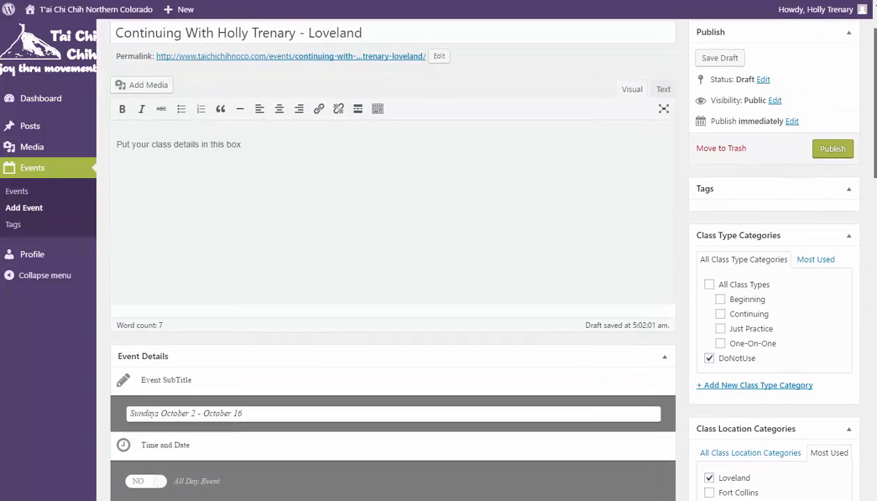
{"action": "scroll", "coordinate": [486, 256], "scroll_direction": "up", "scroll_amount": 1}
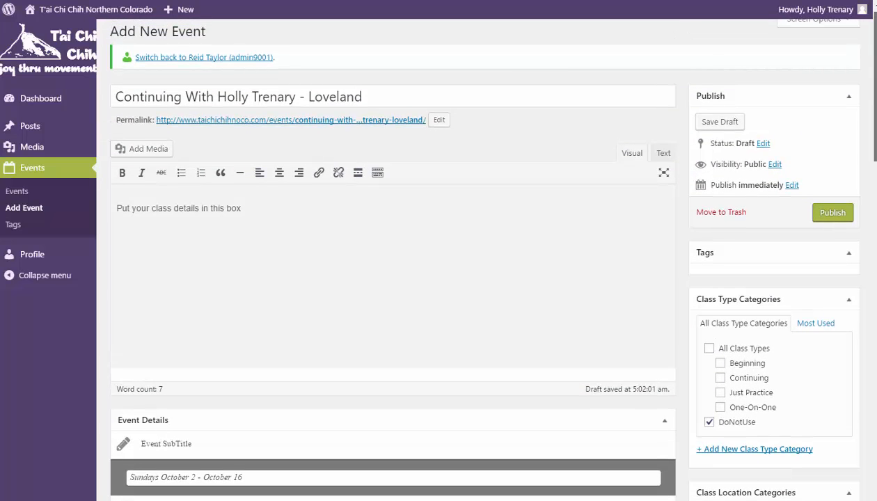
{"action": "scroll", "coordinate": [46, 411], "scroll_direction": "down", "scroll_amount": 1}
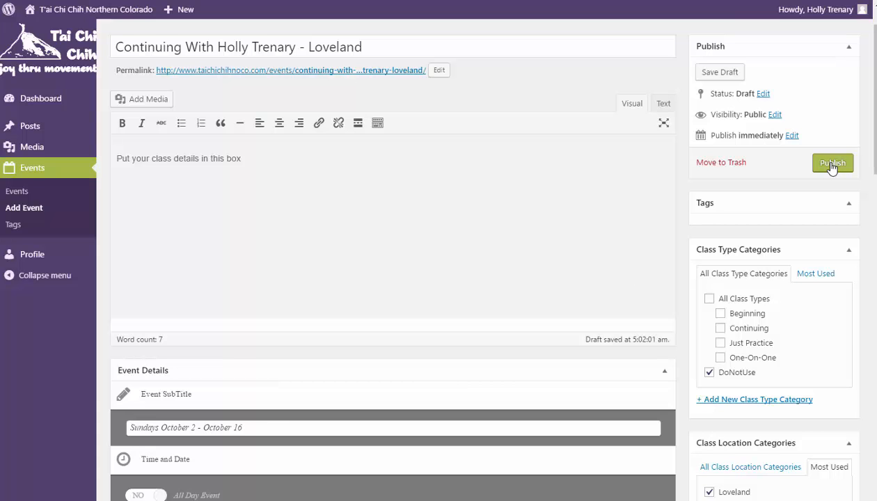
Publish the Loveland event and return to the Dashboard
{"action": "left_click", "coordinate": [832, 166]}
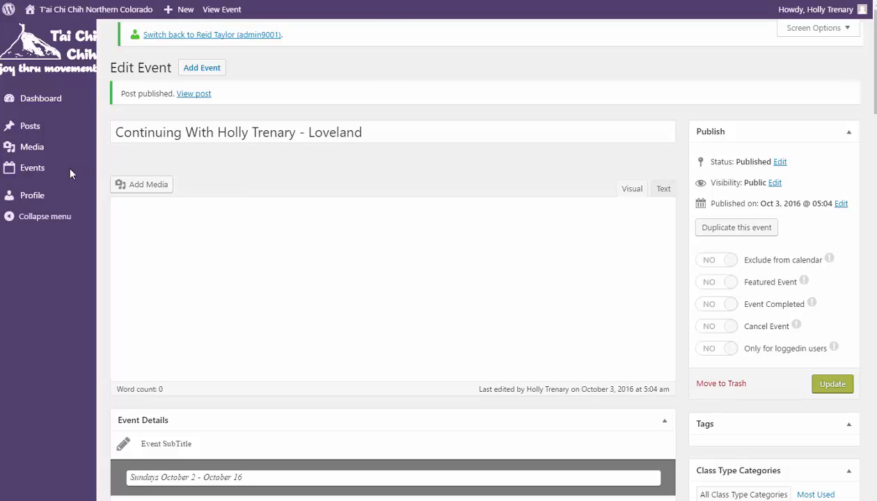
{"action": "mouse_move", "coordinate": [30, 172]}
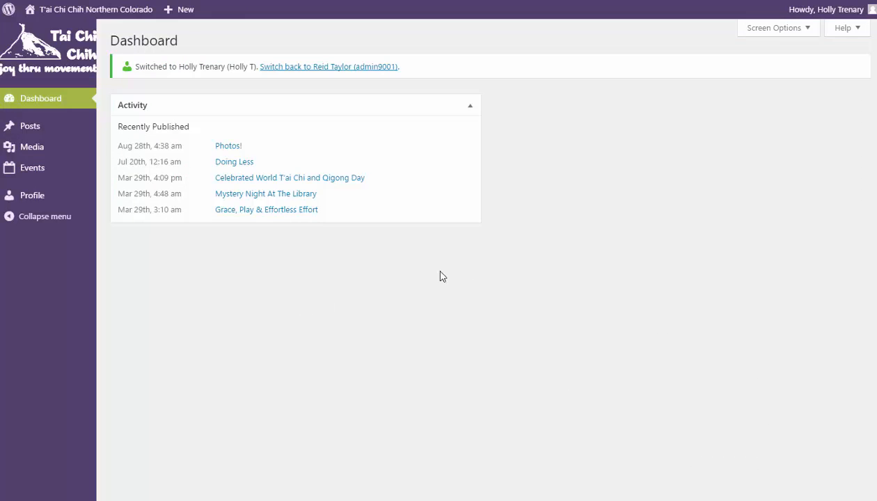
{"action": "mouse_move", "coordinate": [29, 167]}
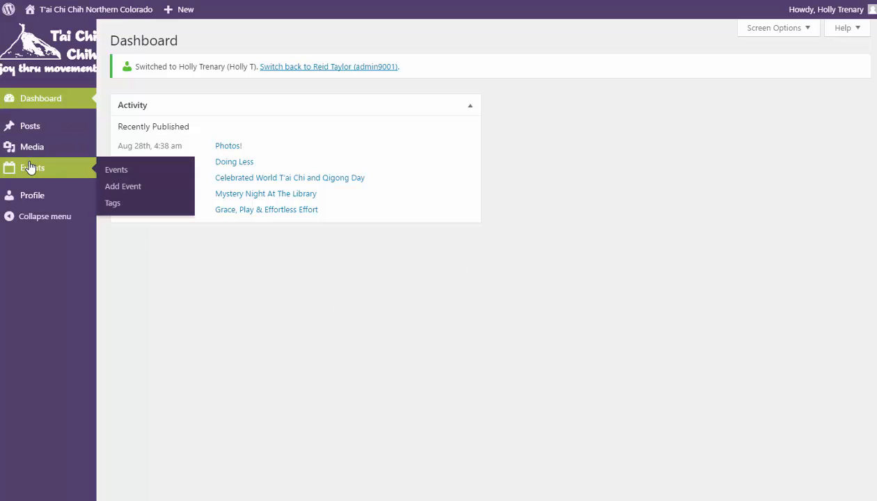
Duplicate the Loveland event from the Events list, opening its draft copy
{"action": "left_click", "coordinate": [116, 171]}
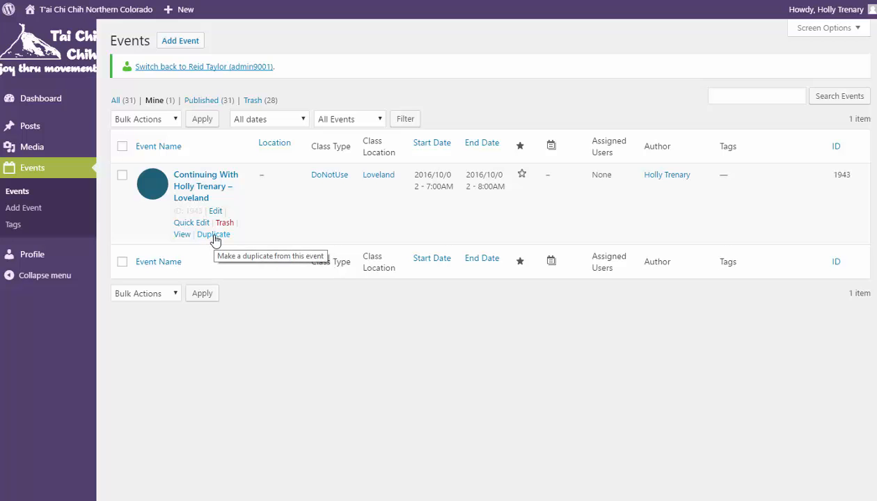
{"action": "left_click", "coordinate": [214, 237]}
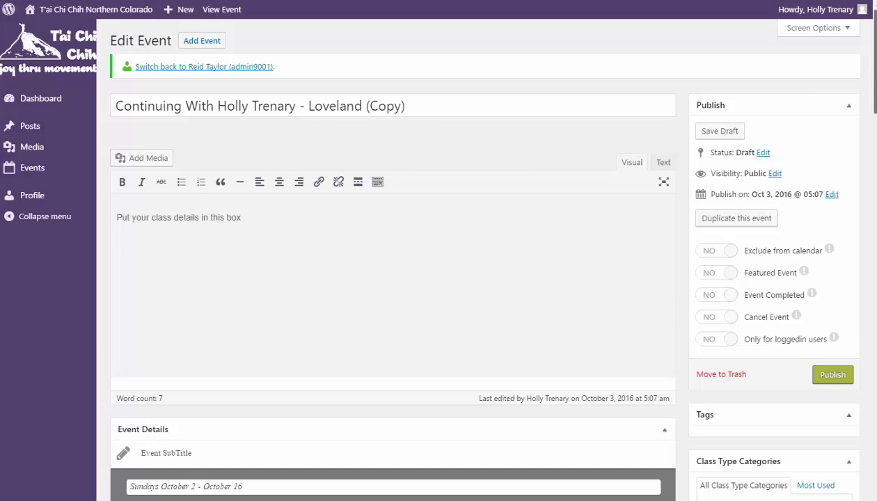
Change the copy's start and end dates to October 9, 2016
{"action": "left_click_drag", "start_coordinate": [875, 70], "coordinate": [872, 167]}
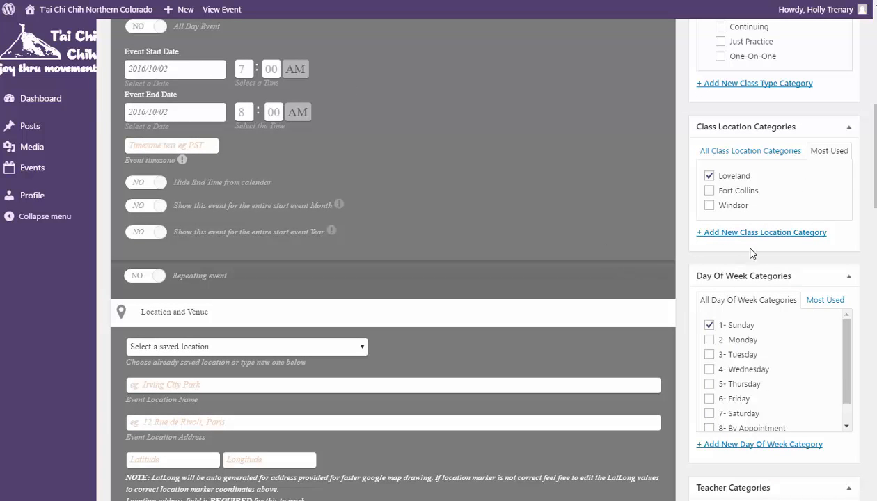
{"action": "scroll", "coordinate": [838, 176], "scroll_direction": "up", "scroll_amount": 2}
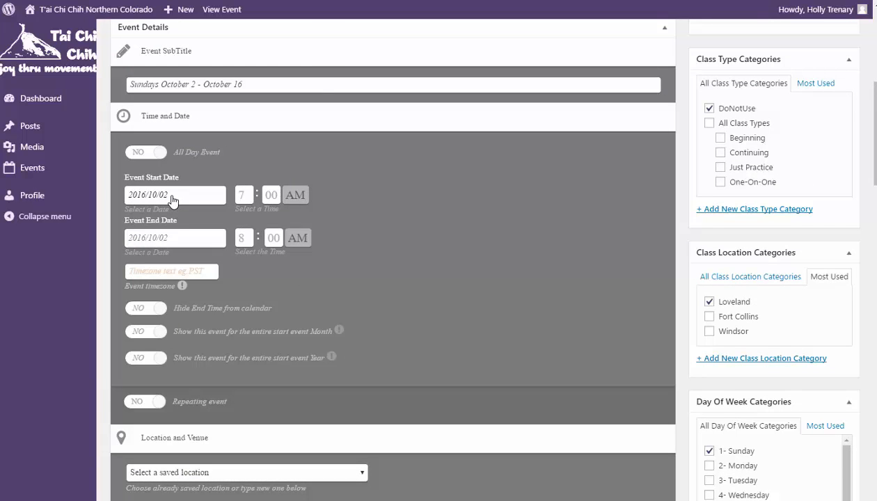
{"action": "left_click", "coordinate": [172, 199]}
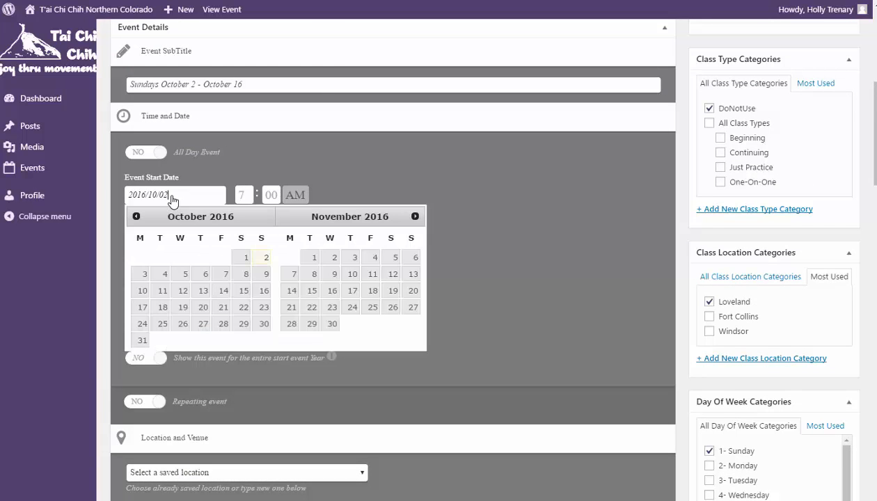
{"action": "left_click", "coordinate": [265, 276]}
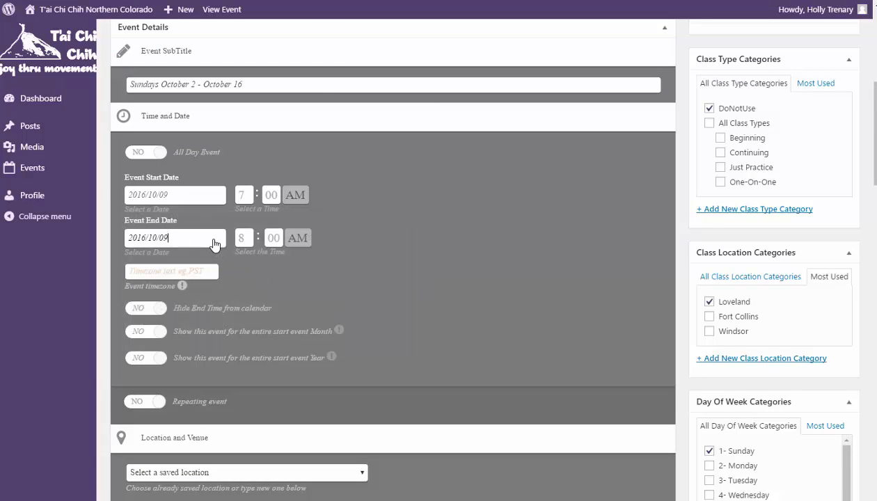
{"action": "left_click", "coordinate": [215, 242]}
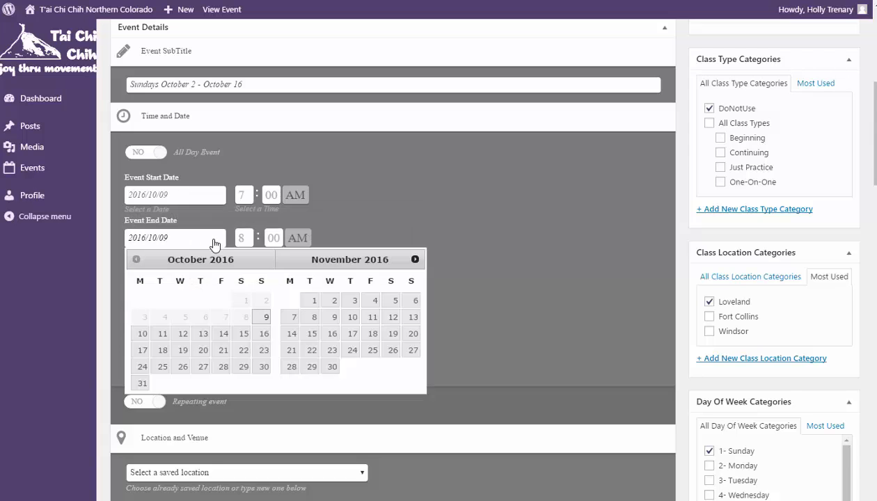
{"action": "left_click", "coordinate": [265, 319]}
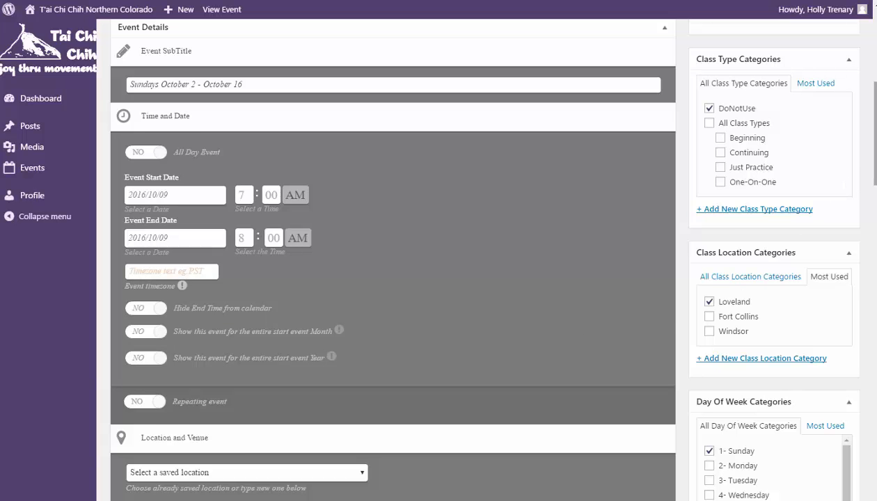
{"action": "left_click_drag", "start_coordinate": [875, 167], "coordinate": [875, 110]}
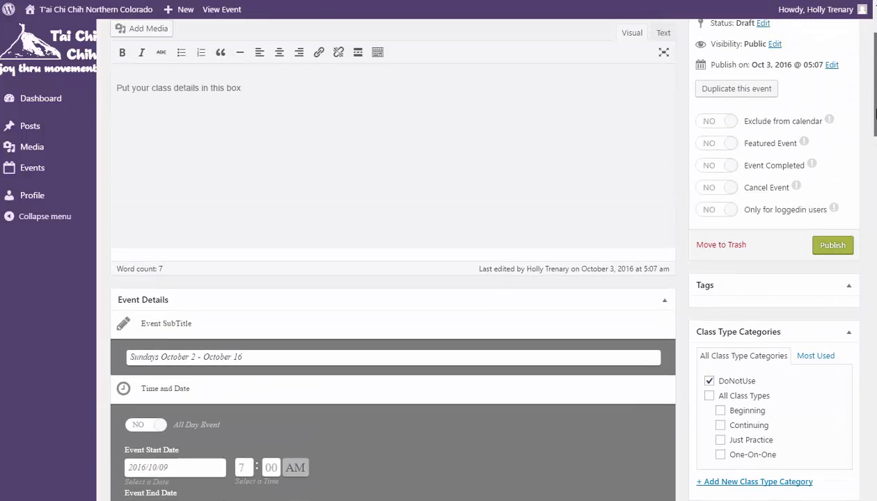
Publish the October 9 copy and view both Loveland events in the Events list
{"action": "left_click", "coordinate": [834, 248]}
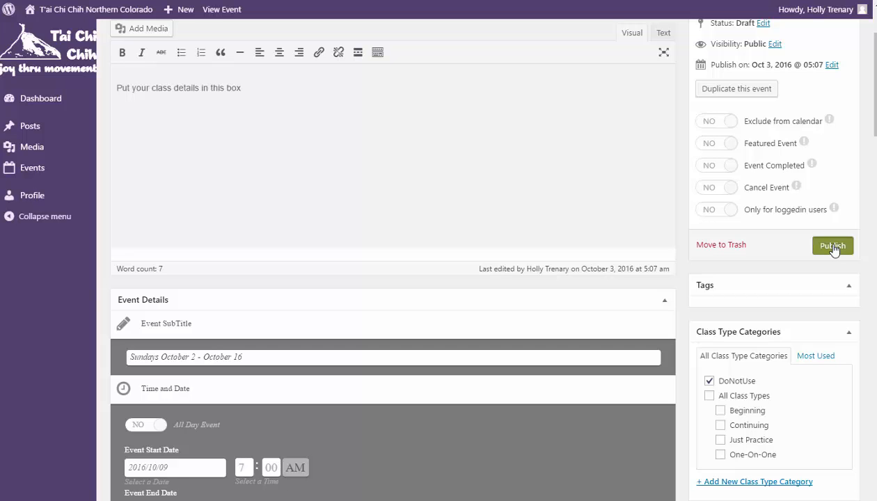
{"action": "mouse_move", "coordinate": [36, 172]}
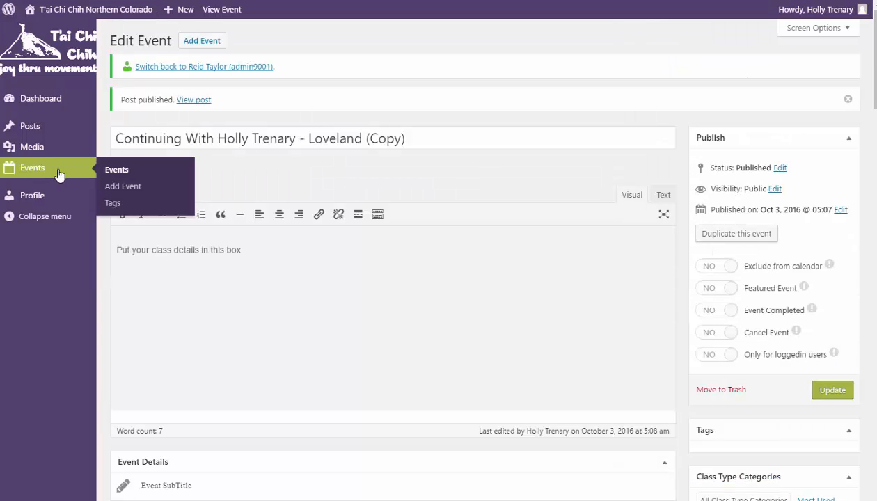
{"action": "left_click", "coordinate": [117, 171]}
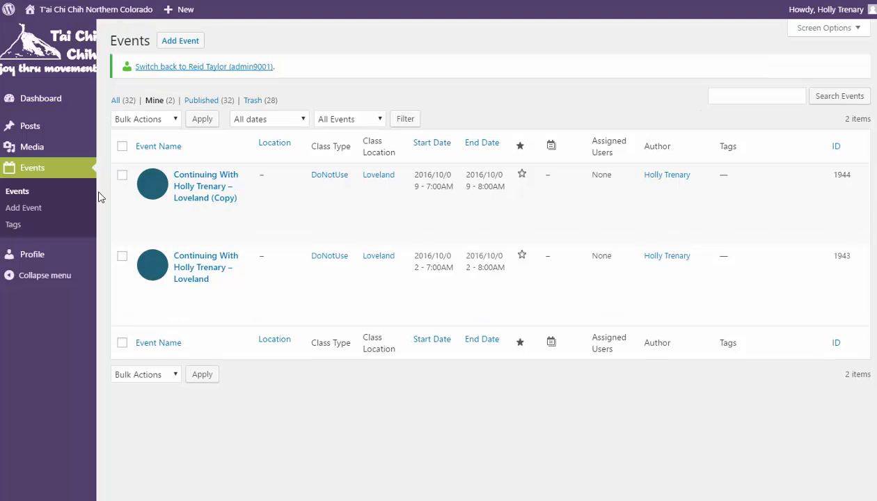
{"action": "mouse_move", "coordinate": [168, 191]}
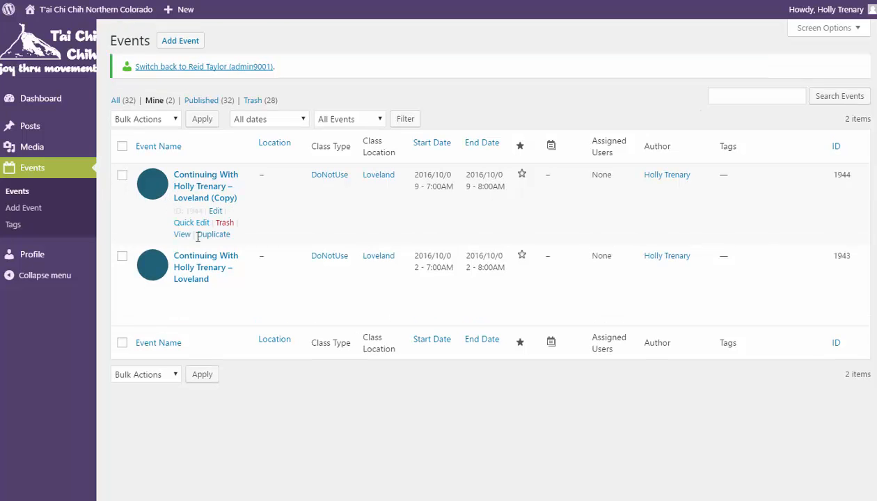
{"action": "mouse_move", "coordinate": [205, 278]}
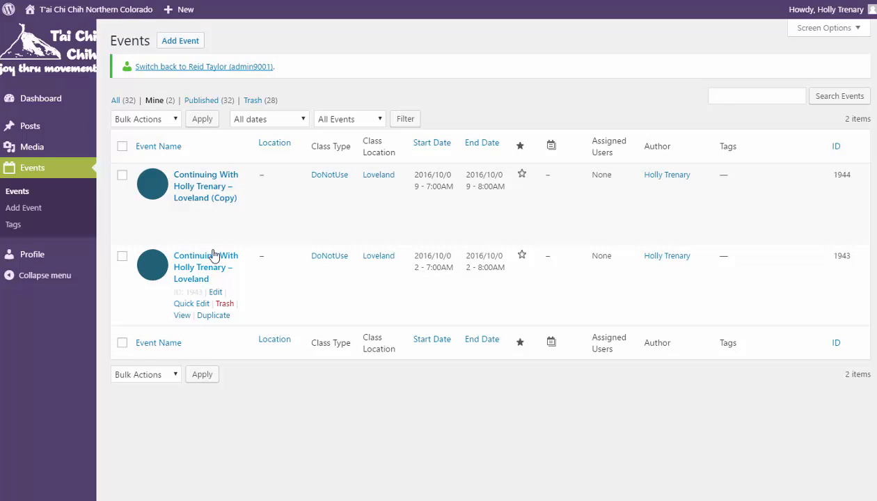
{"action": "mouse_move", "coordinate": [220, 211]}
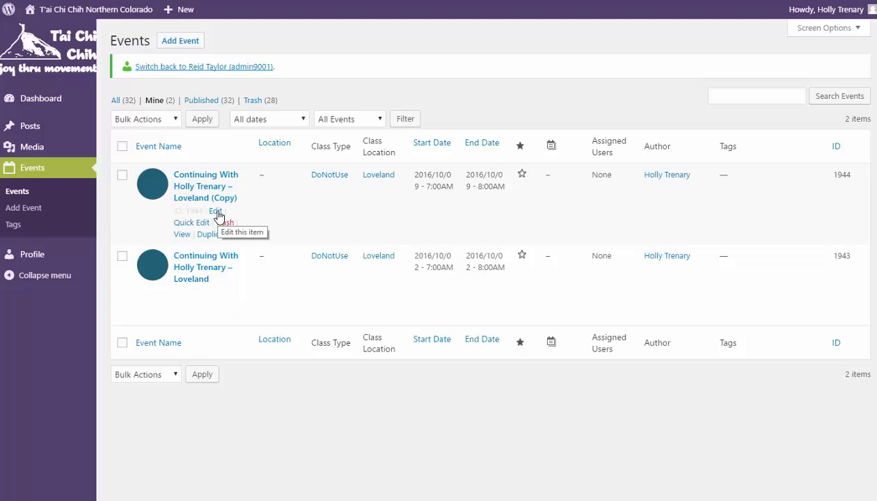
Trim '(Copy)' from the October 9 Loveland event's title and update it
{"action": "left_click", "coordinate": [216, 211]}
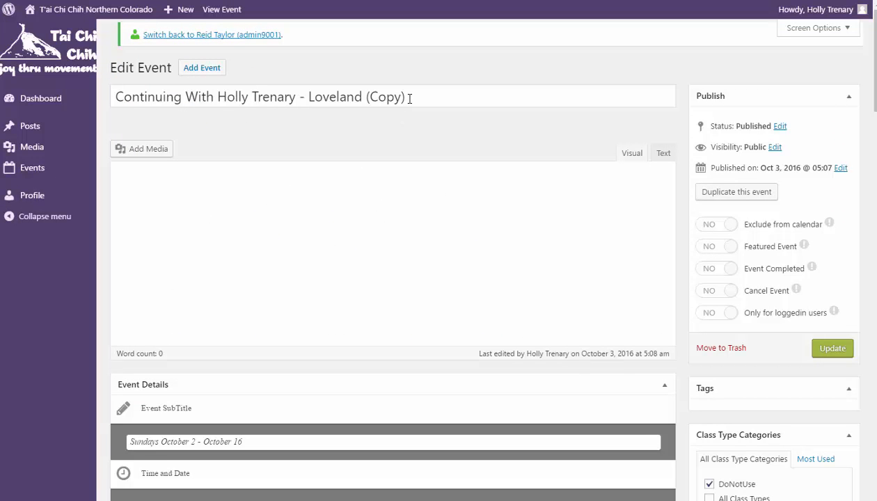
{"action": "left_click", "coordinate": [412, 98]}
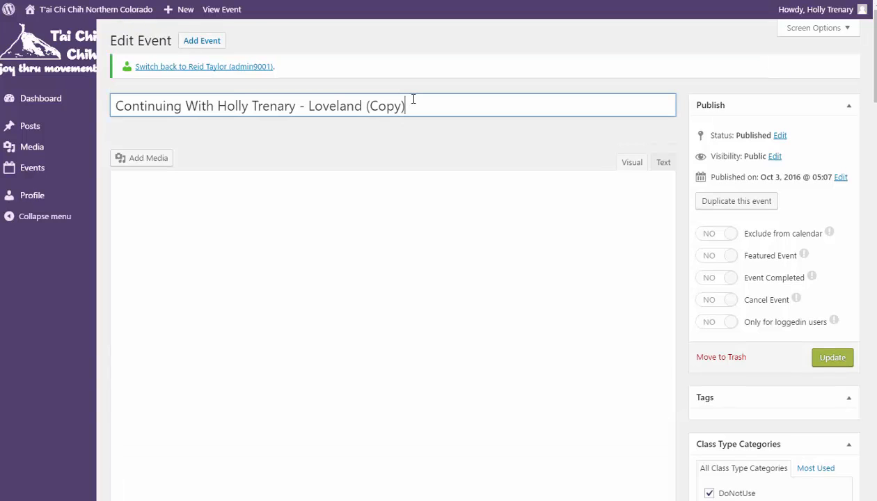
{"action": "key", "text": "BackSpace"}
{"action": "key", "text": "BackSpace"}
{"action": "key", "text": "BackSpace"}
{"action": "key", "text": "BackSpace"}
{"action": "key", "text": "BackSpace"}
{"action": "key", "text": "BackSpace"}
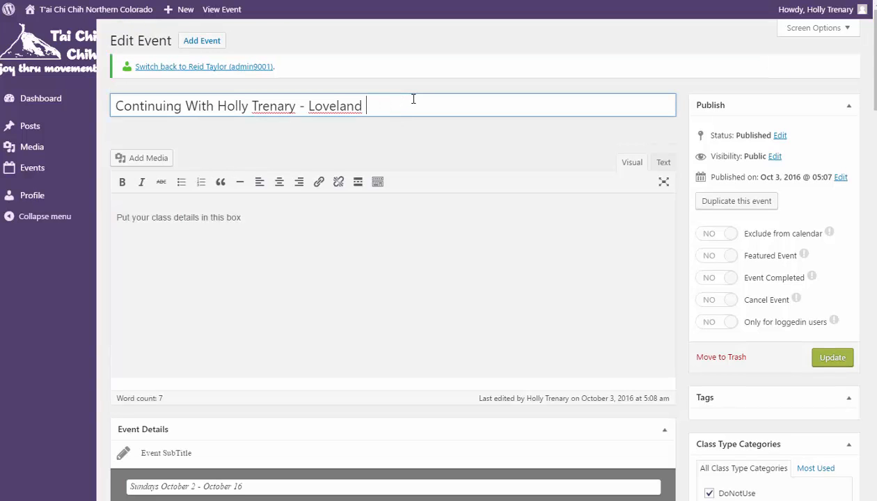
{"action": "left_click", "coordinate": [833, 358]}
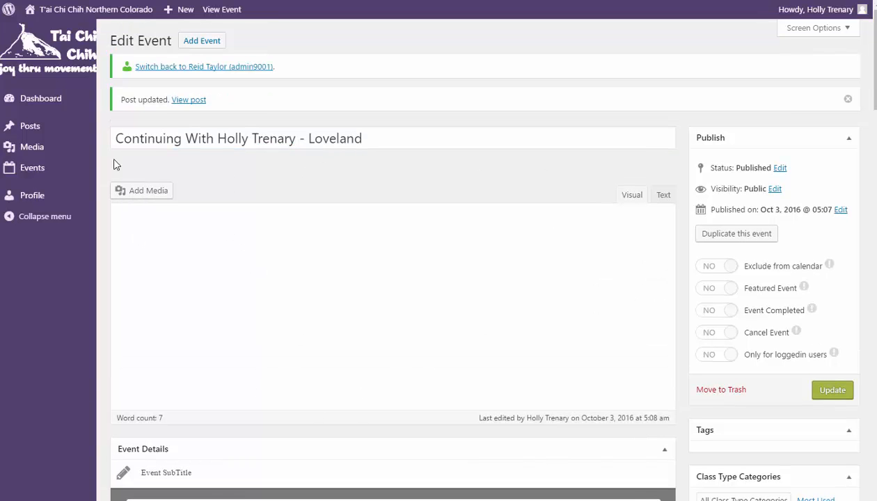
{"action": "mouse_move", "coordinate": [39, 172]}
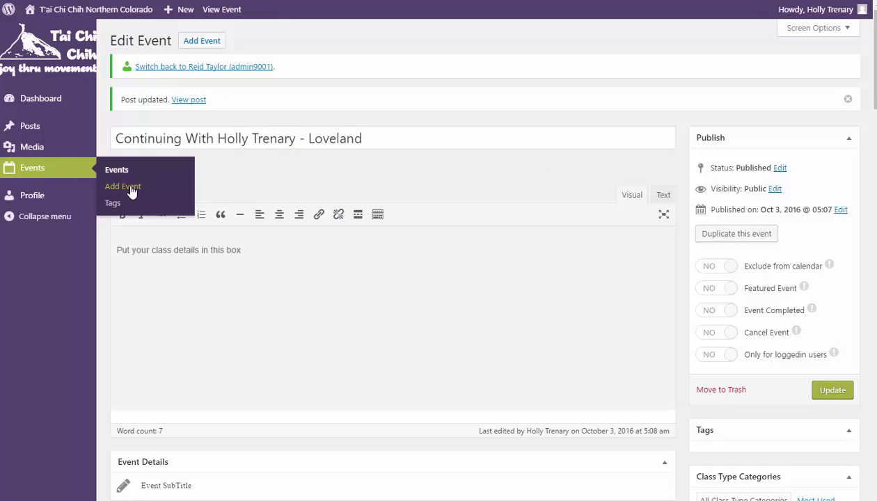
{"action": "left_click", "coordinate": [69, 172]}
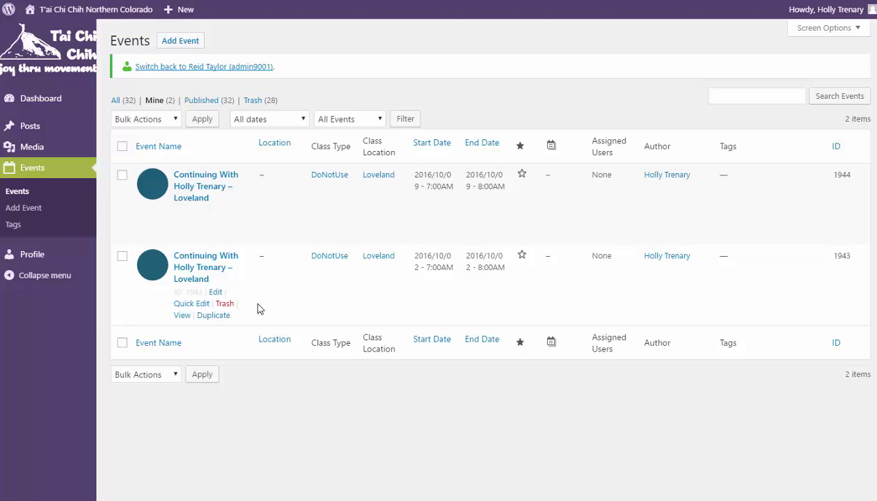
{"action": "left_click", "coordinate": [213, 317]}
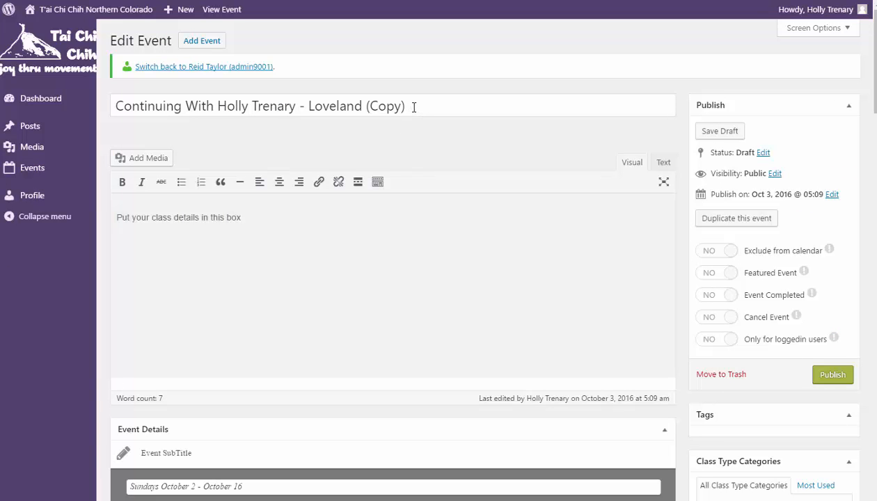
{"action": "left_click", "coordinate": [413, 108]}
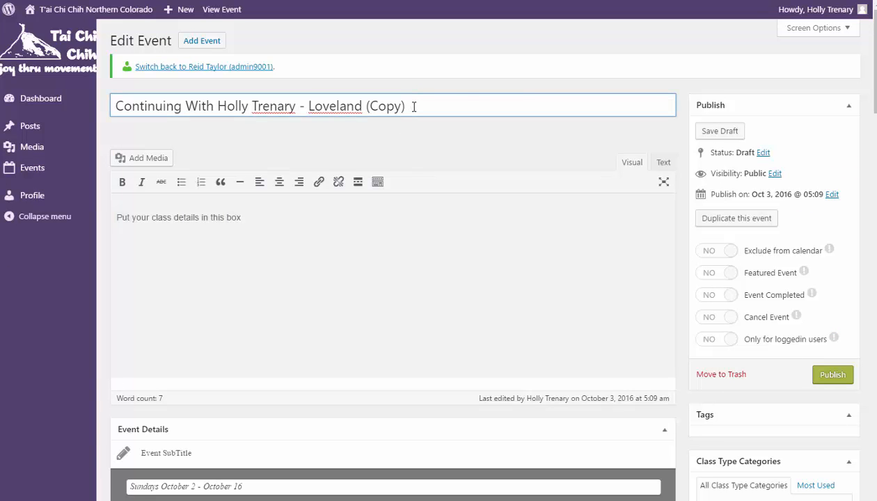
{"action": "key", "text": "BackSpace"}
{"action": "key", "text": "BackSpace"}
{"action": "key", "text": "BackSpace"}
{"action": "key", "text": "BackSpace"}
{"action": "key", "text": "BackSpace"}
{"action": "key", "text": "BackSpace"}
Set the copy's start and end dates to October 16, 2016 and publish it
{"action": "left_click_drag", "start_coordinate": [876, 59], "coordinate": [876, 119]}
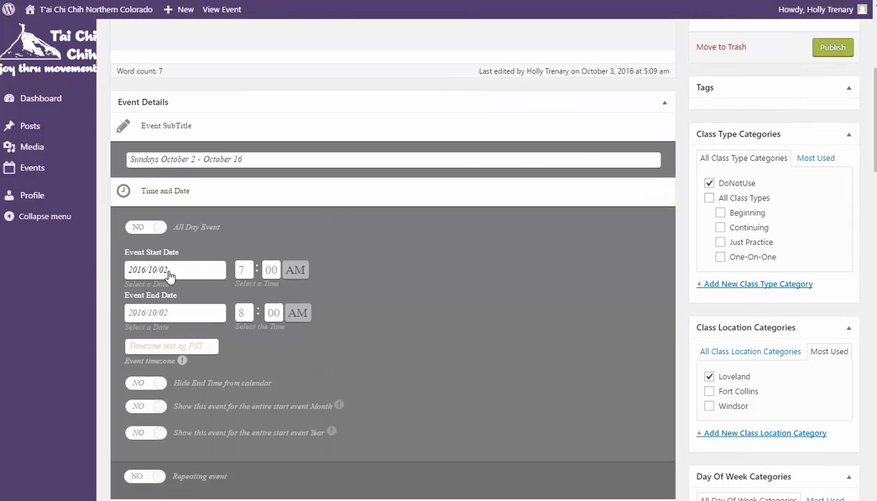
{"action": "left_click", "coordinate": [183, 274]}
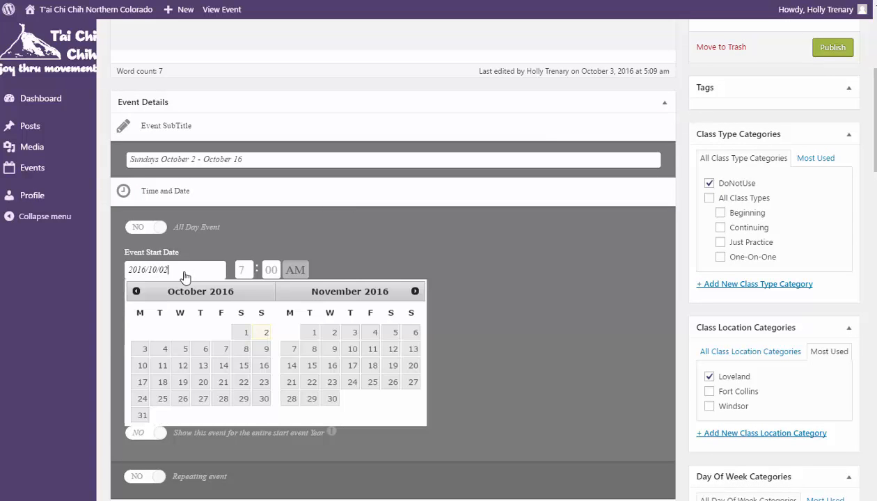
{"action": "left_click", "coordinate": [264, 366]}
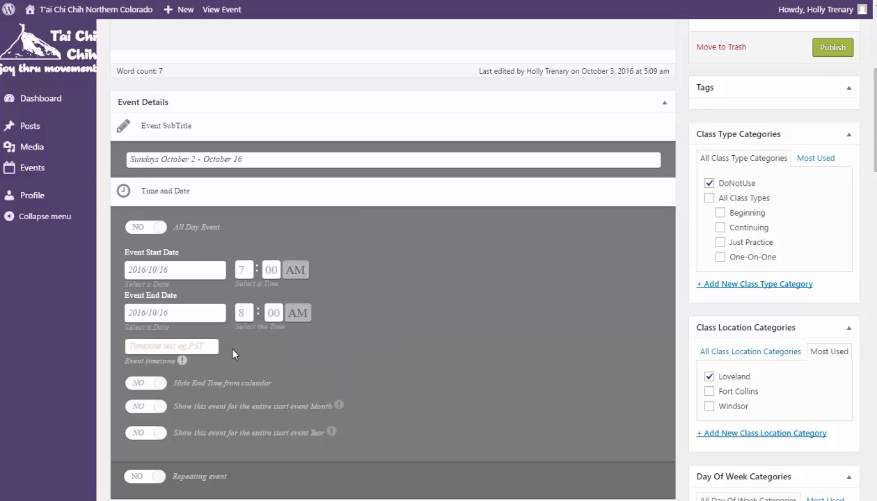
{"action": "left_click", "coordinate": [210, 313]}
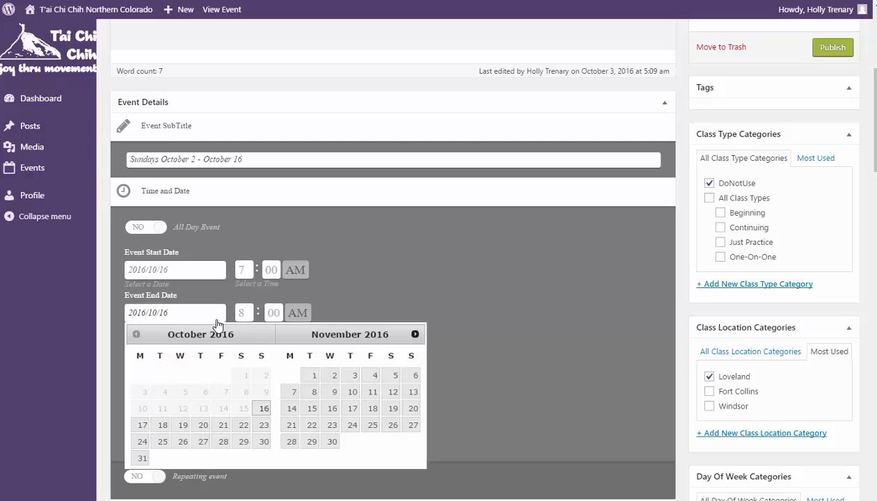
{"action": "left_click", "coordinate": [263, 409]}
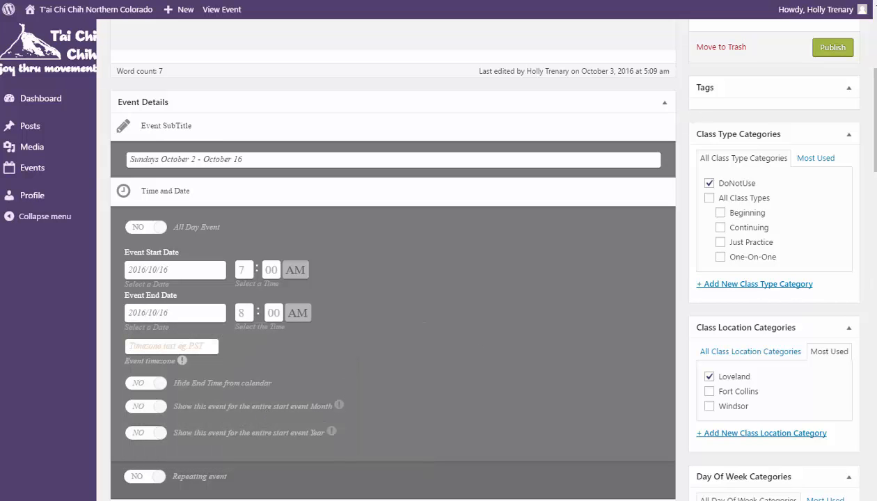
{"action": "scroll", "coordinate": [836, 199], "scroll_direction": "up", "scroll_amount": 3}
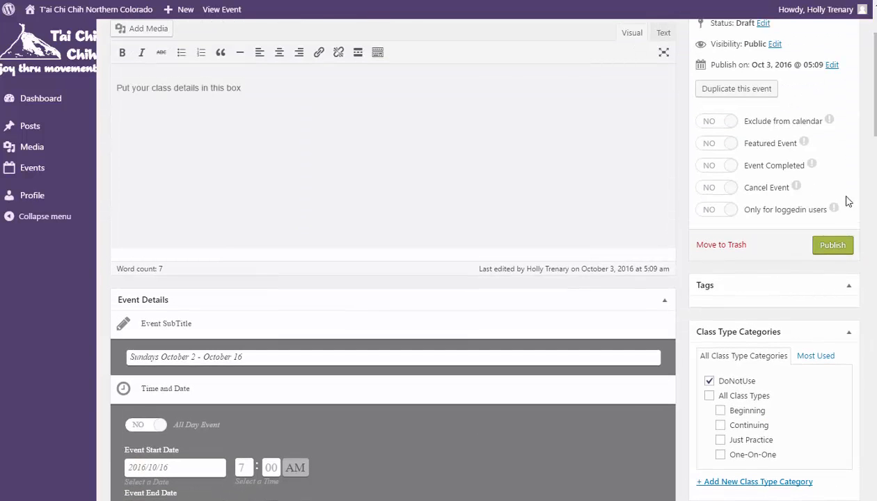
{"action": "left_click", "coordinate": [832, 252]}
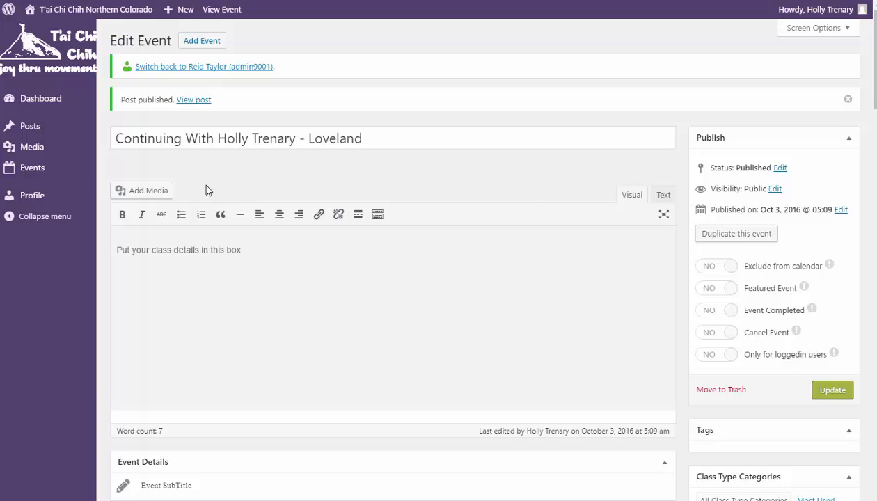
{"action": "left_click", "coordinate": [23, 169]}
{"action": "scroll", "coordinate": [320, 307], "scroll_direction": "down", "scroll_amount": 5}
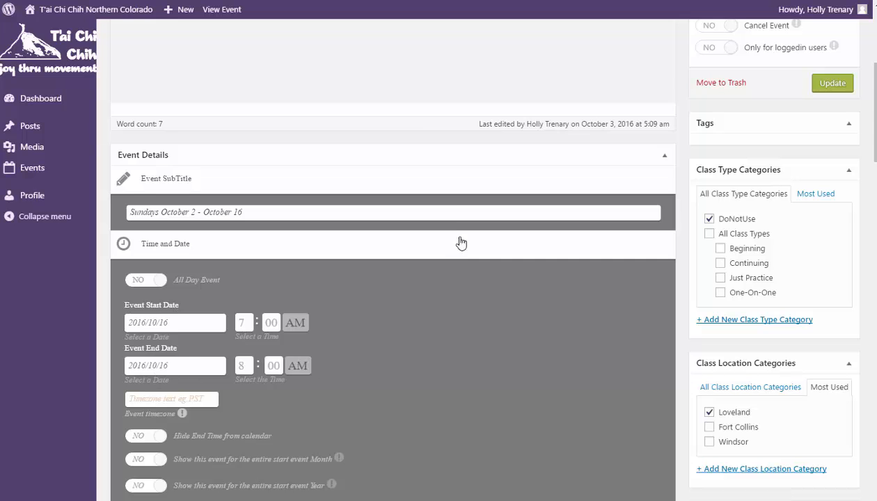
{"action": "scroll", "coordinate": [412, 121], "scroll_direction": "up", "scroll_amount": 3}
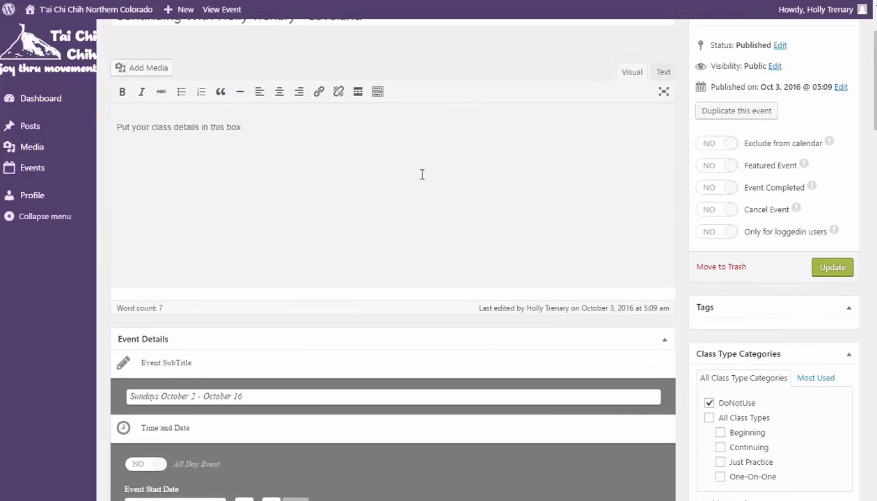
{"action": "scroll", "coordinate": [421, 174], "scroll_direction": "up", "scroll_amount": 1}
{"action": "left_click", "coordinate": [365, 78]}
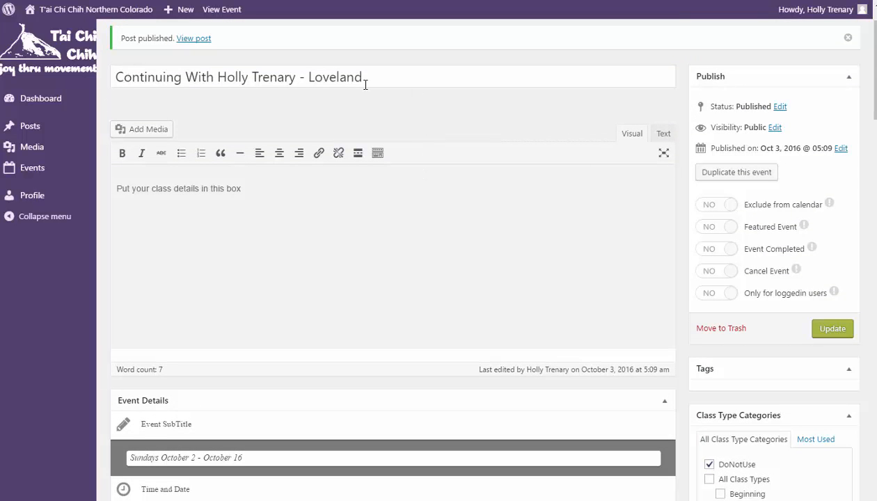